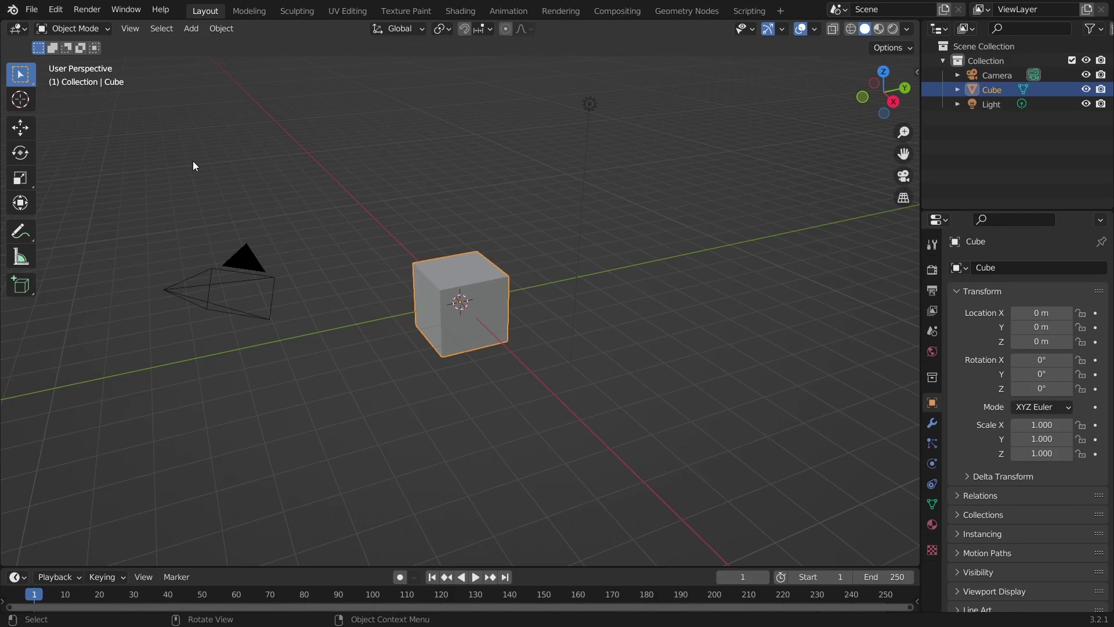
- Open Preferences at the File Paths section to check the image editor path
left_click(55, 9)
left_click(98, 217)
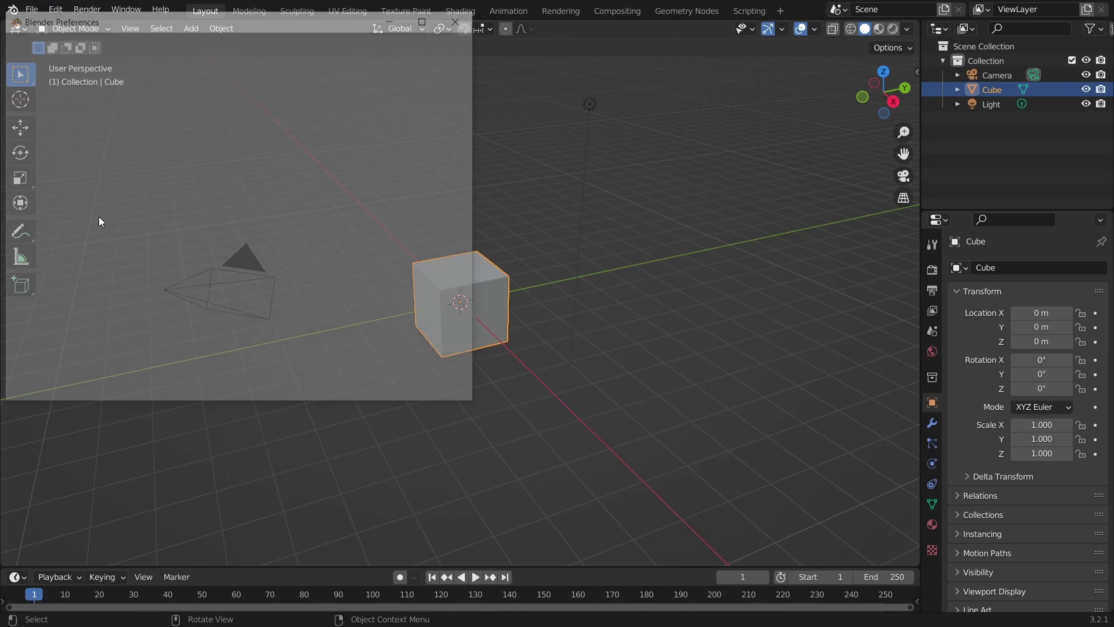
left_click(55, 283)
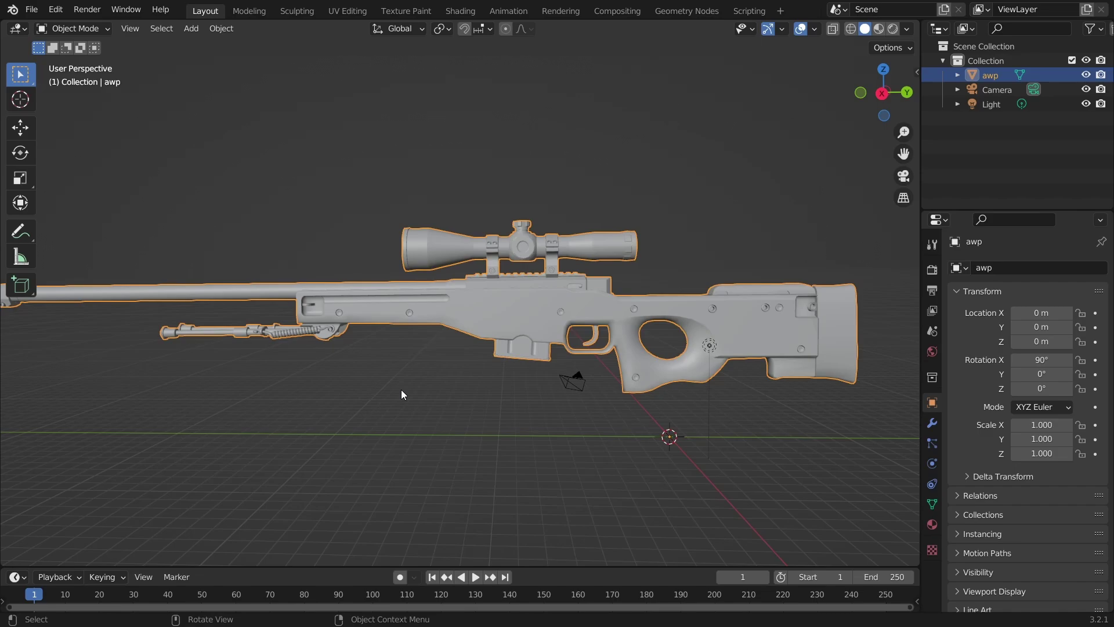
- Switch to Right Orthographic view of the awp rifle using the gizmo's X axis
left_click(882, 93)
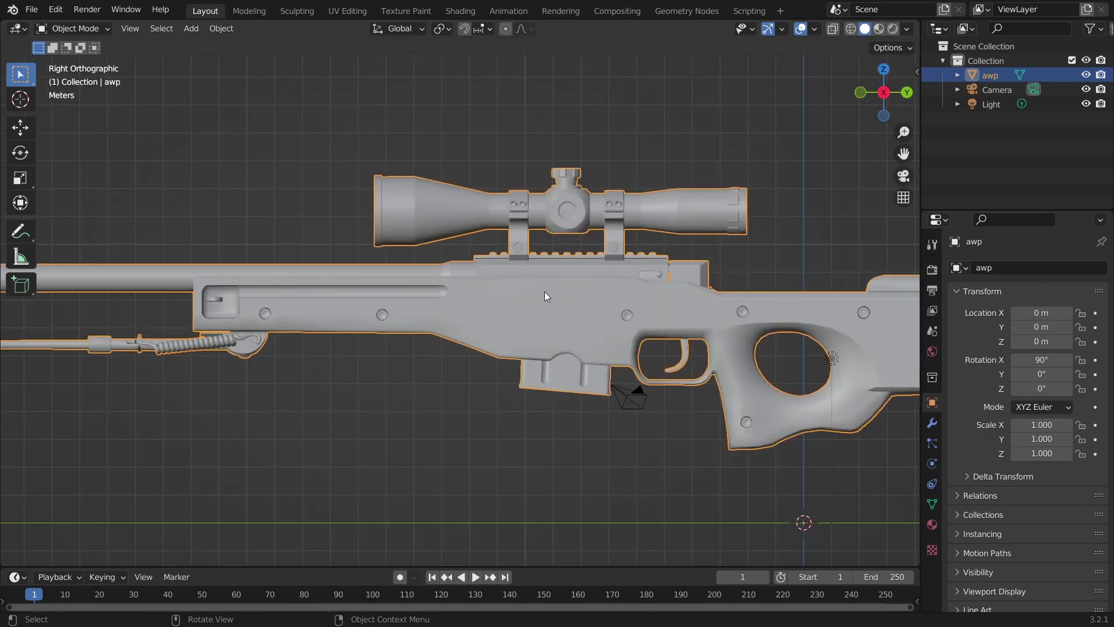
- In Edit Mode, separate the linked stock geometry into its own object and hide it
key("Tab")
key("l")
key("p")
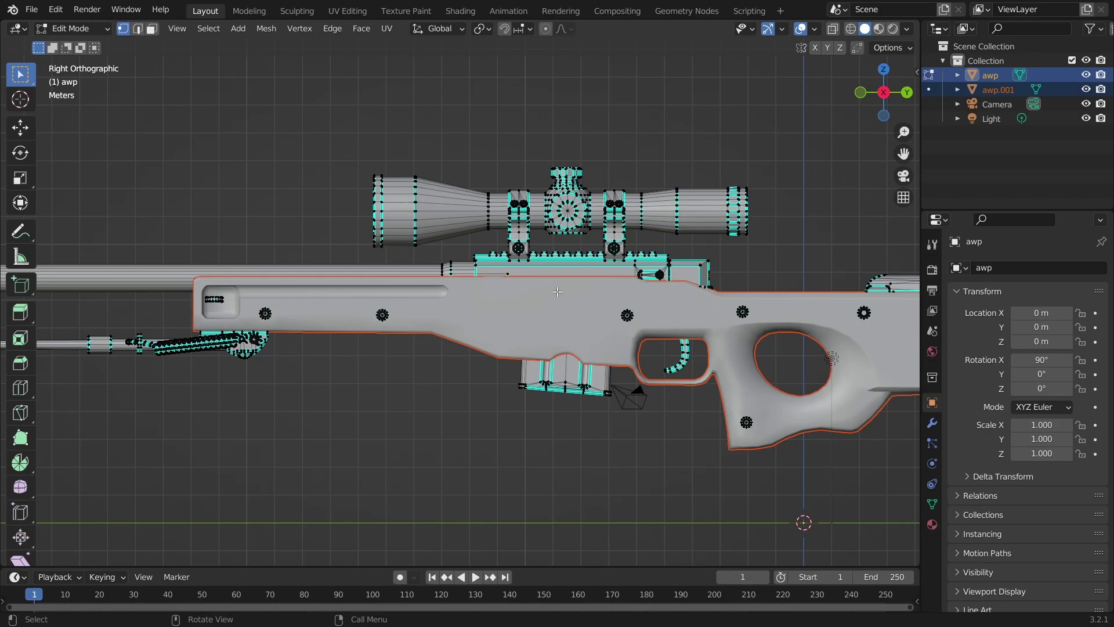
left_click(1085, 89)
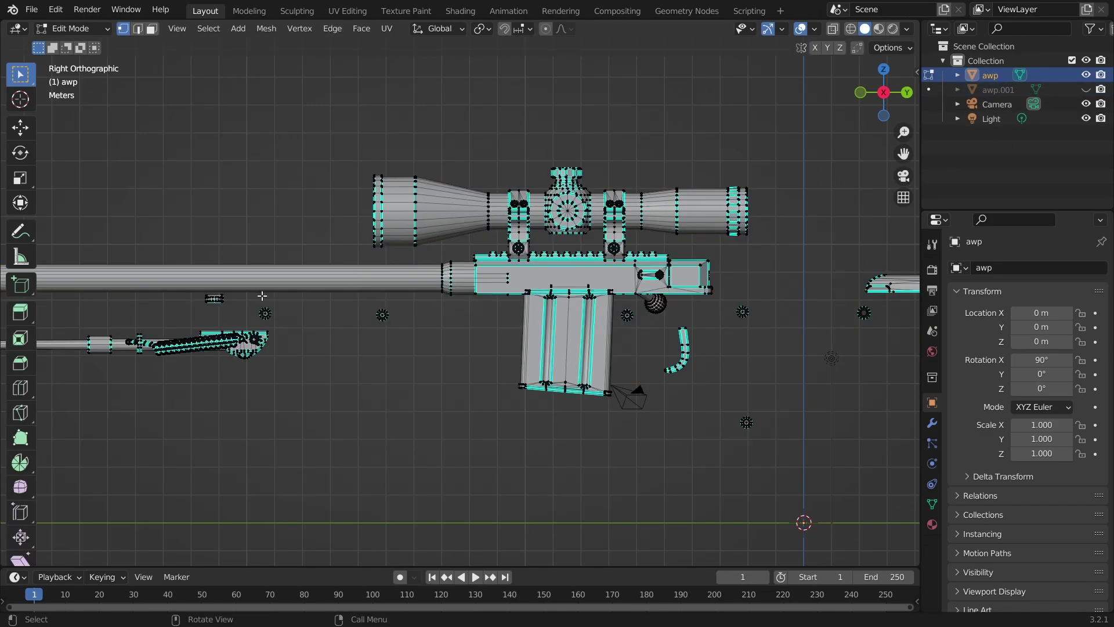
- With X-ray on, box-select all the screw heads and separate them into a new object
left_click(833, 28)
middle_click_drag(742, 312, 536, 300, "shift")
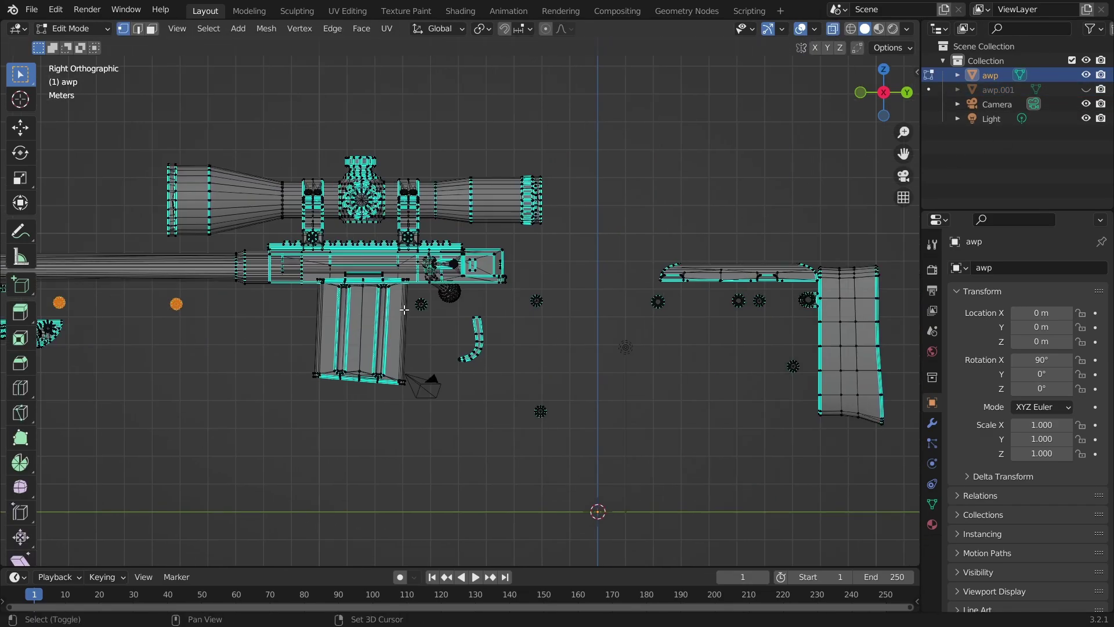
left_click_drag(408, 292, 434, 323, "shift")
left_click_drag(517, 281, 577, 440, "shift")
left_click_drag(626, 284, 785, 328, "shift")
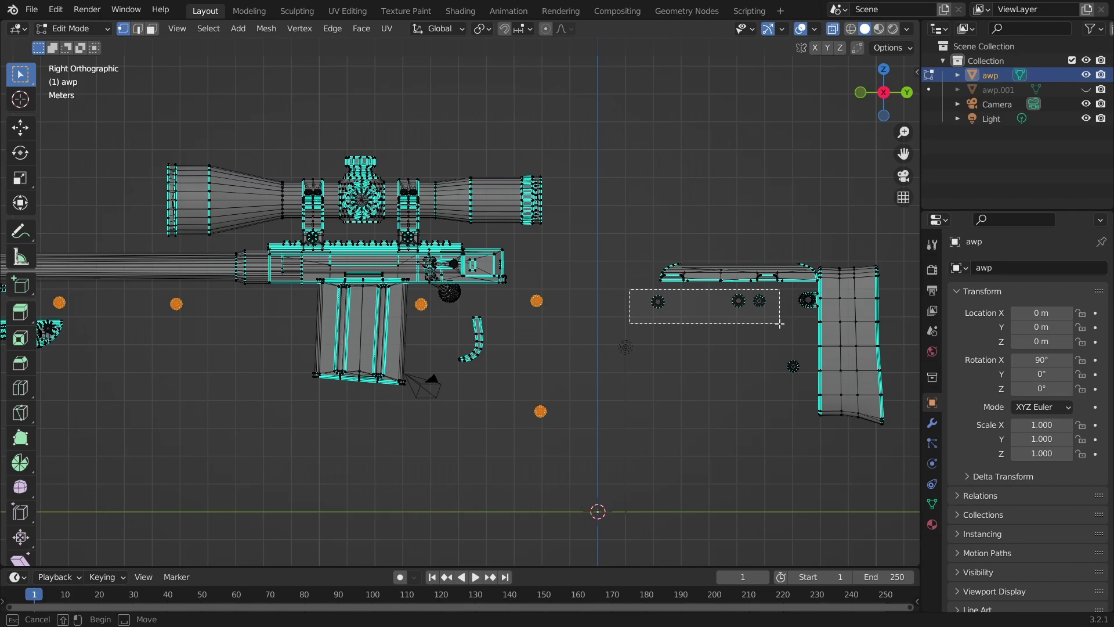
left_click_drag(788, 284, 802, 371, "shift")
middle_click_drag(538, 350, 743, 319, "shift")
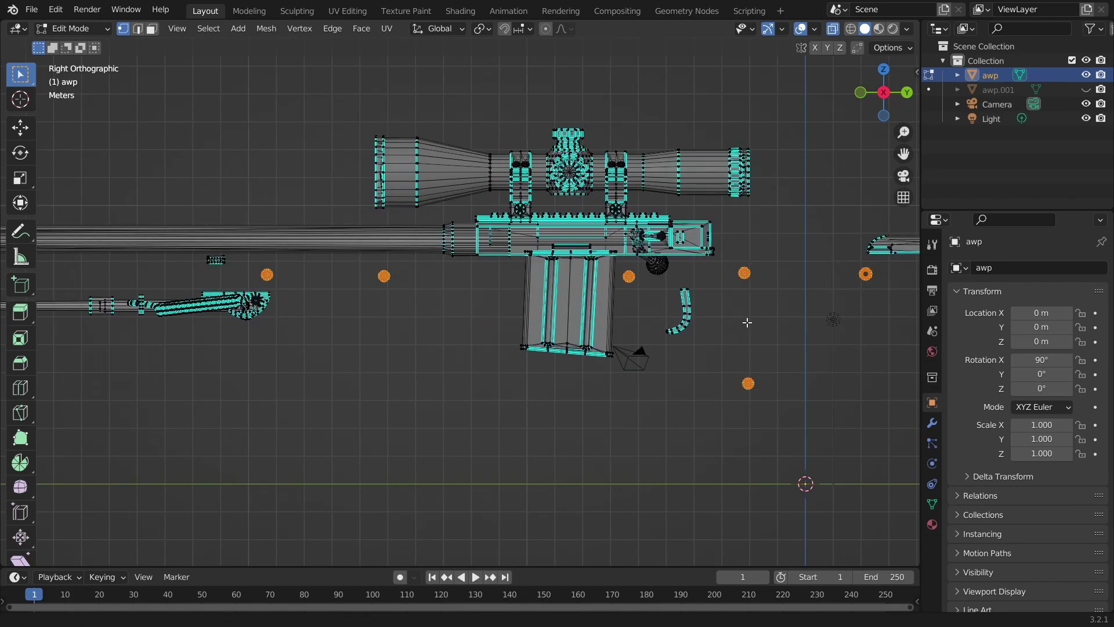
scroll(663, 317, "down", 1)
key("p")
left_click(656, 315)
- Return to Object Mode, unhide the stock, and select the screw heads object
key("Tab")
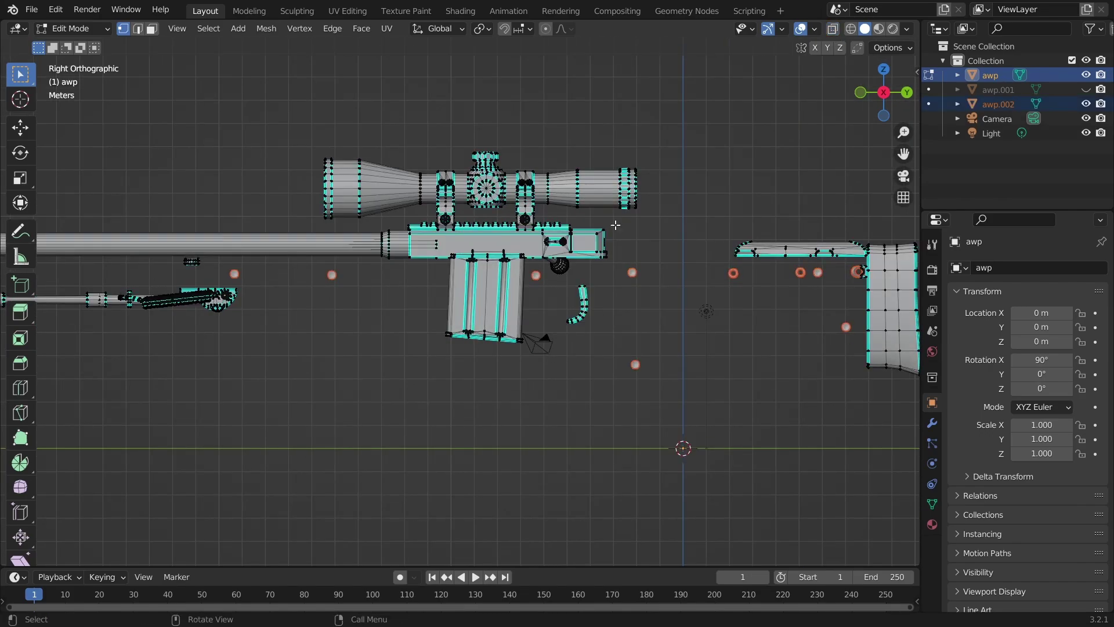
left_click(1086, 89)
left_click(635, 363)
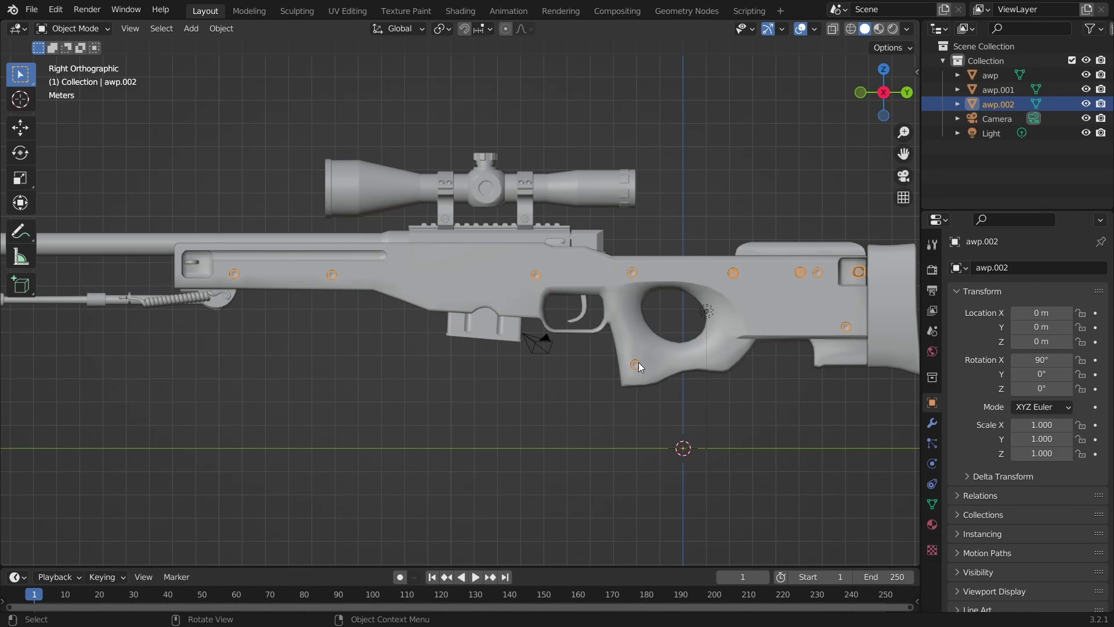
- Join the screw heads into stock awp.001 with Ctrl+J, then hide awp from viewport and render
left_click(625, 332, "shift")
key("ctrl+j")
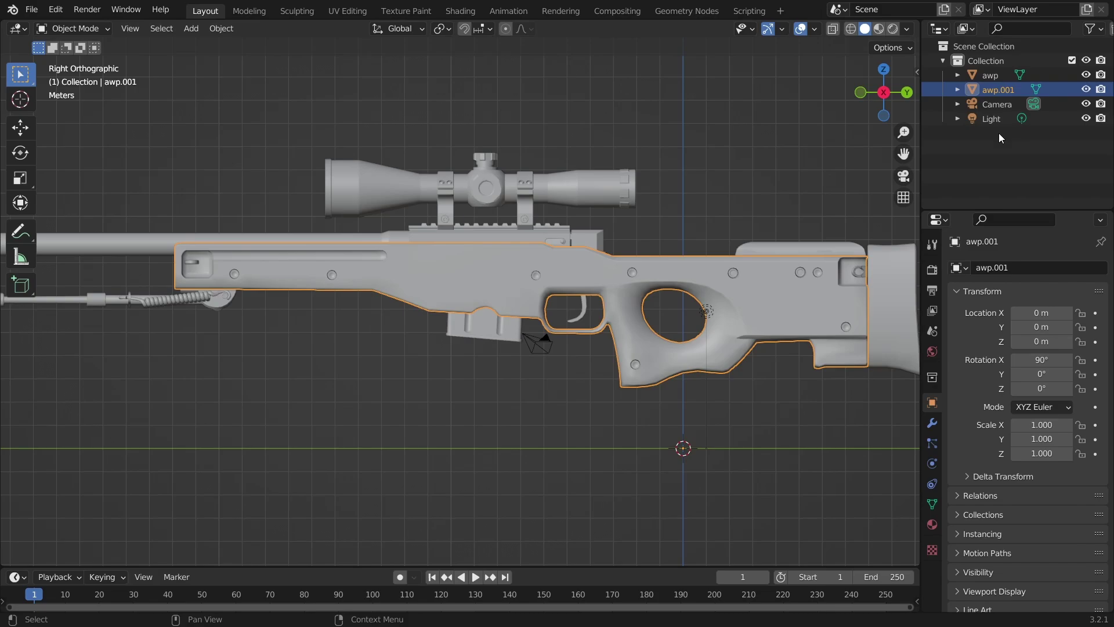
left_click(1086, 75)
left_click(1104, 76)
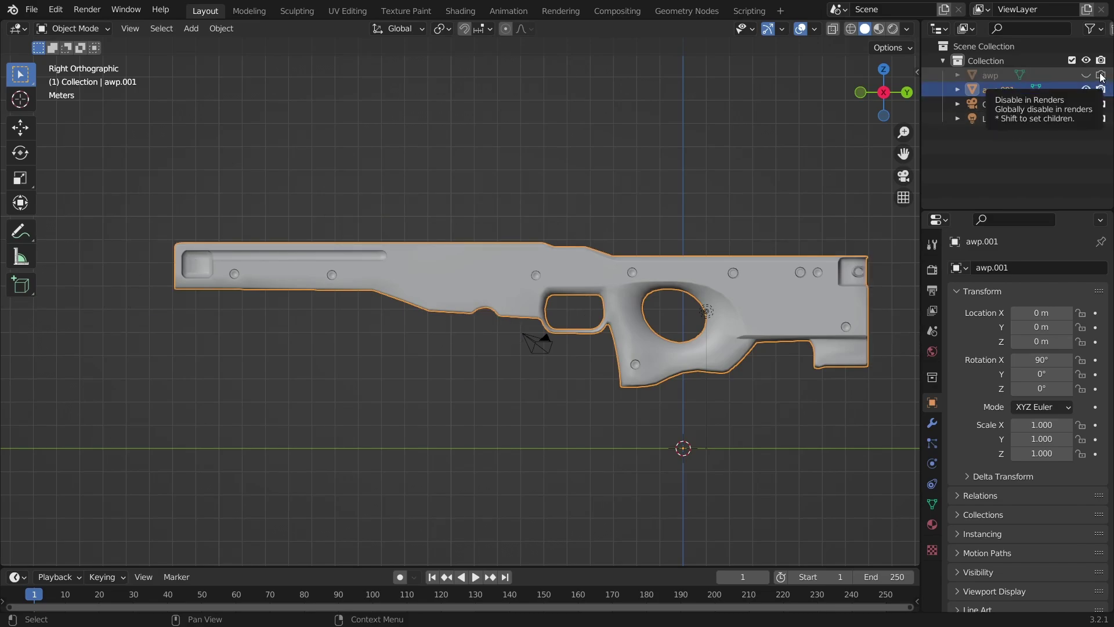
left_click(1103, 30)
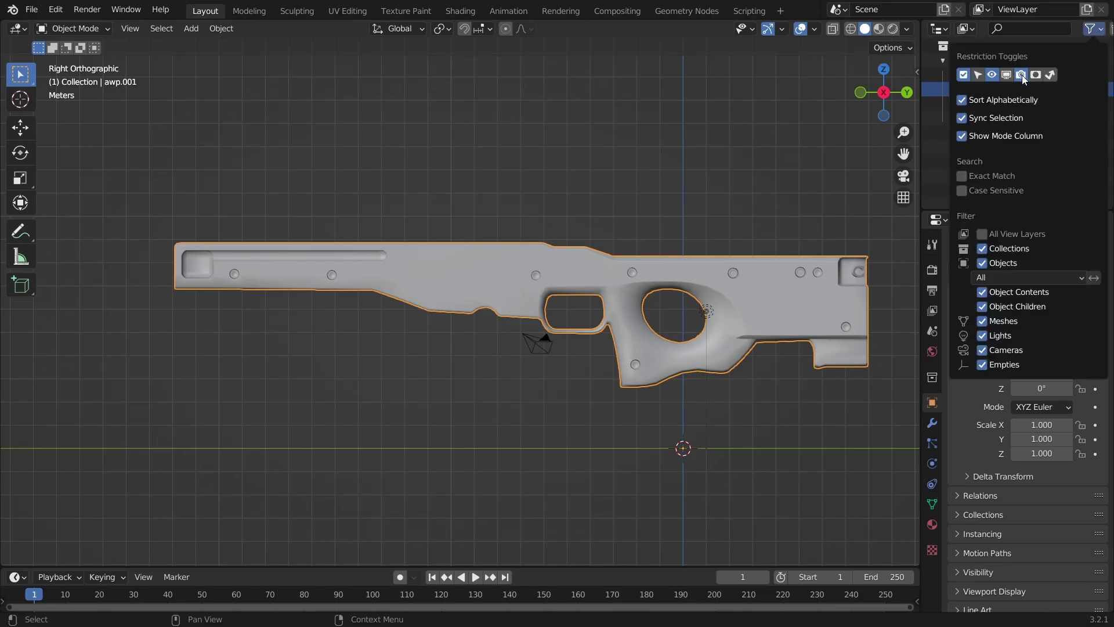
left_click(1100, 32)
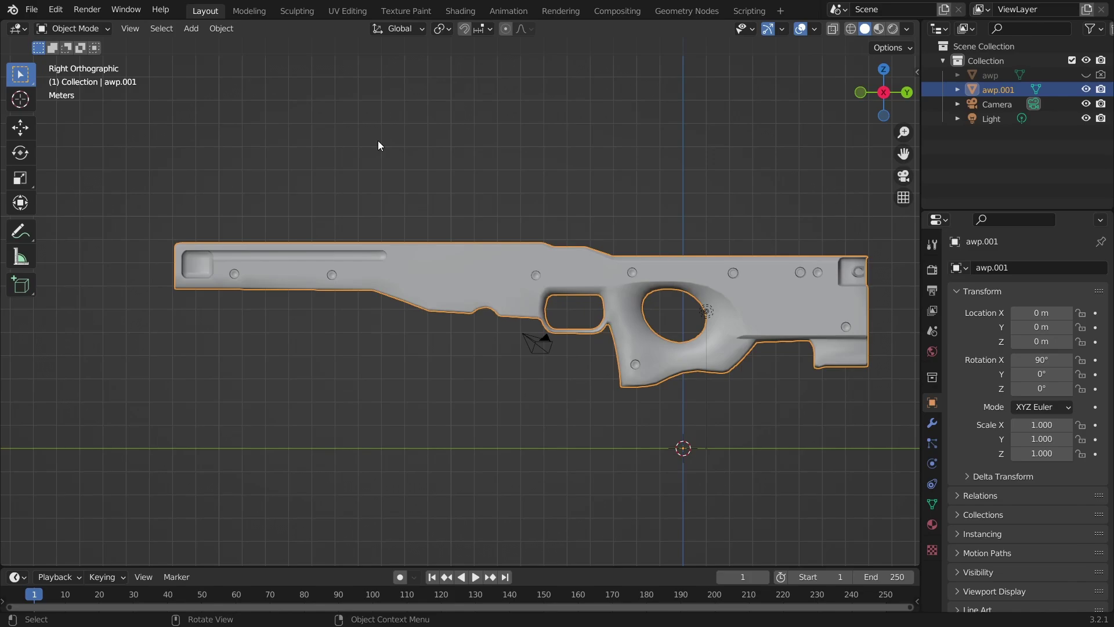
- Switch to the Texture Paint workspace and orbit to a side view of the stock
left_click(408, 11)
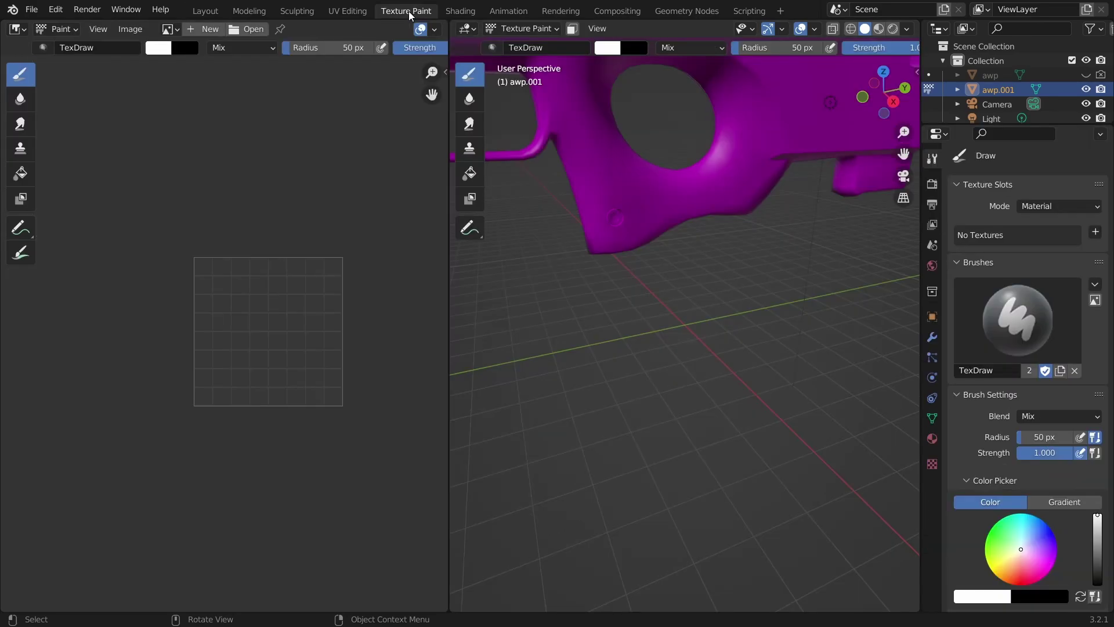
scroll(626, 142, "down", 5)
scroll(662, 214, "up", 2)
mouse_move(662, 214)
middle_mouse_down()
mouse_move(754, 233)
mouse_move(744, 216)
middle_mouse_up()
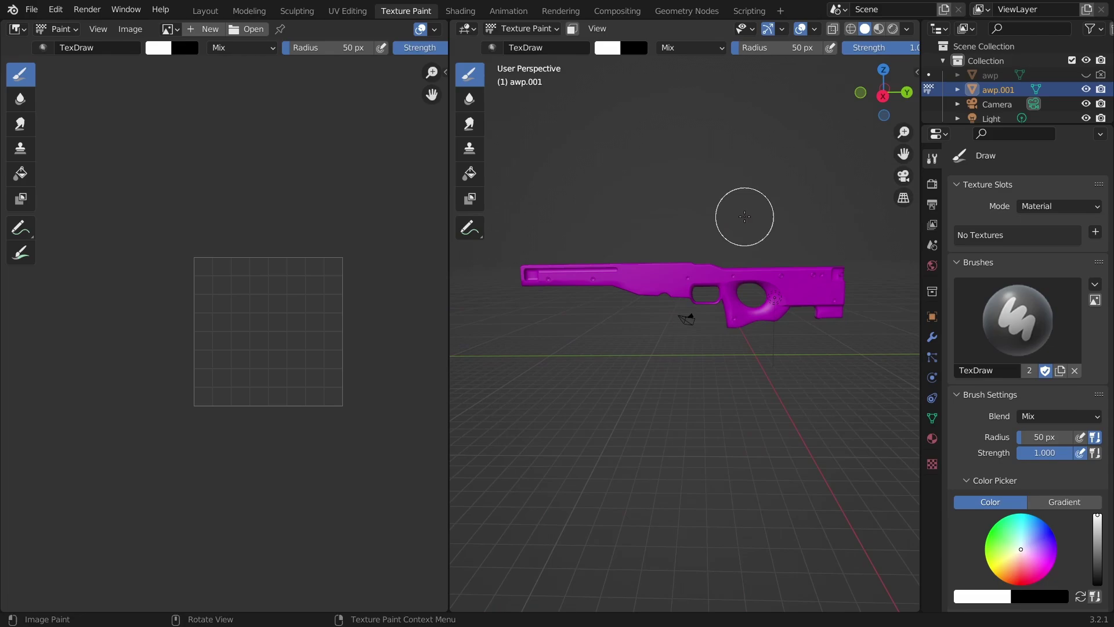
scroll(743, 189, "up", 3)
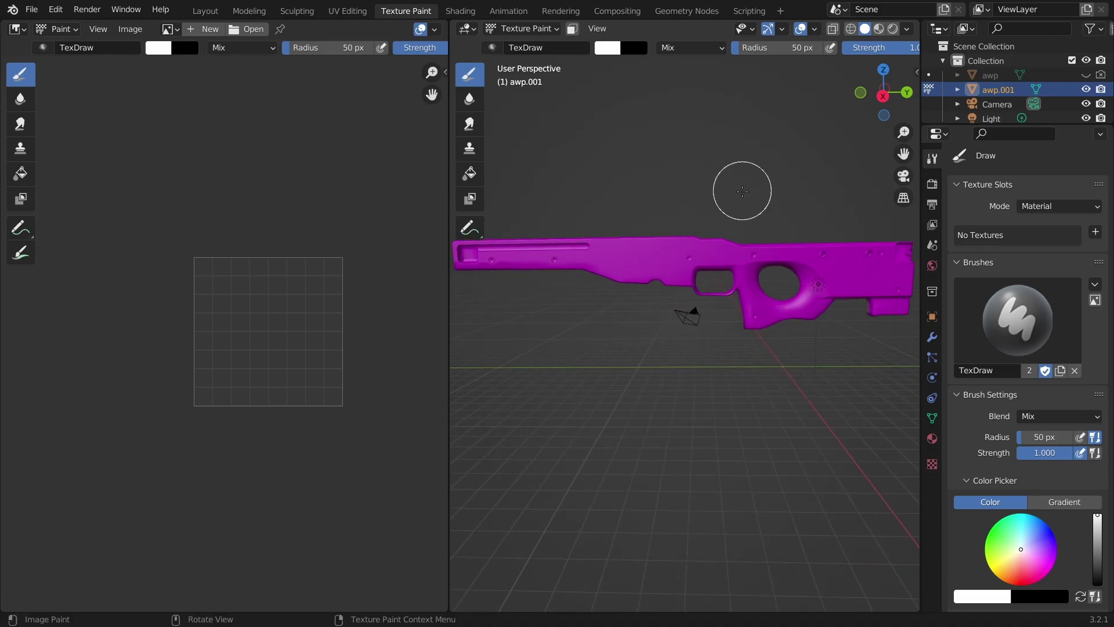
- Add a 2048 px Default OBJ Base Color slot with lowered alpha, viewed in Material Preview
left_click(1095, 233)
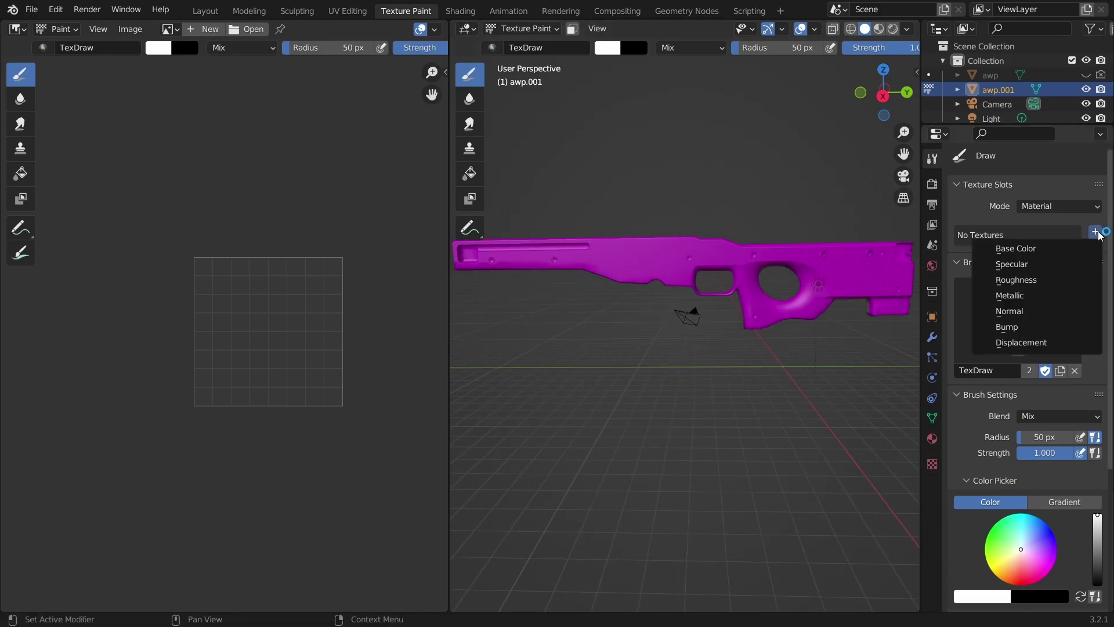
left_click(1073, 249)
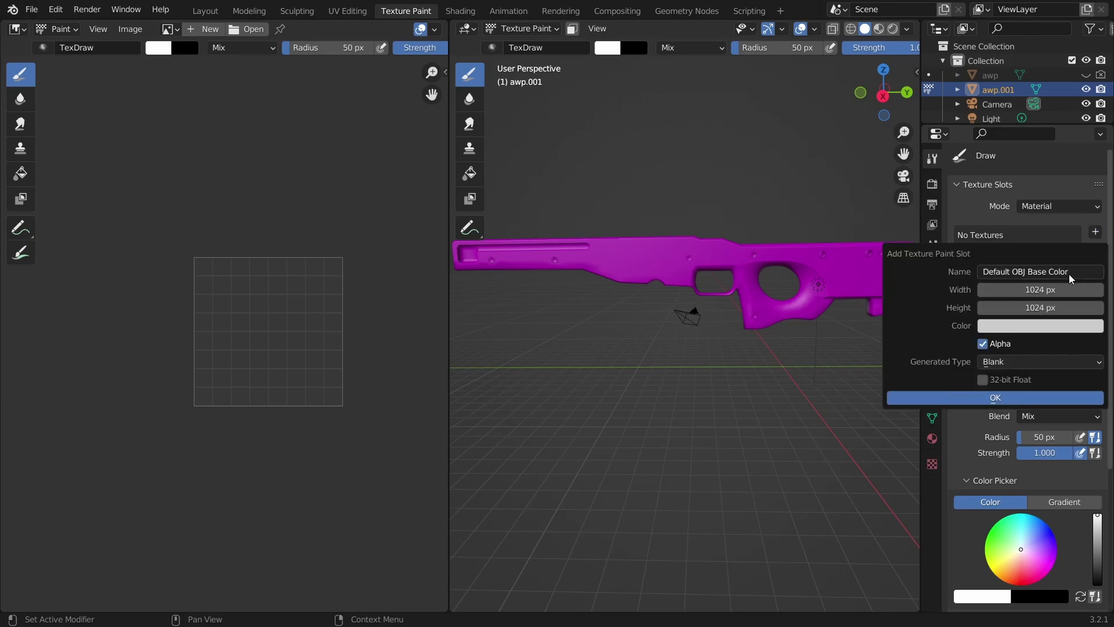
left_click(1075, 271)
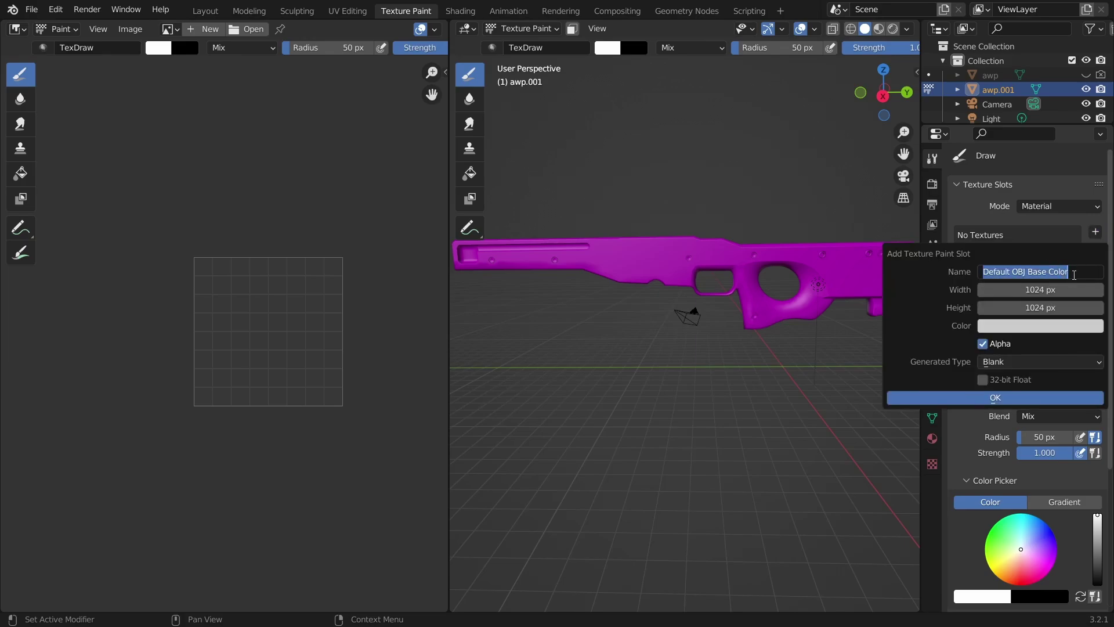
key("Return")
left_click(1068, 291)
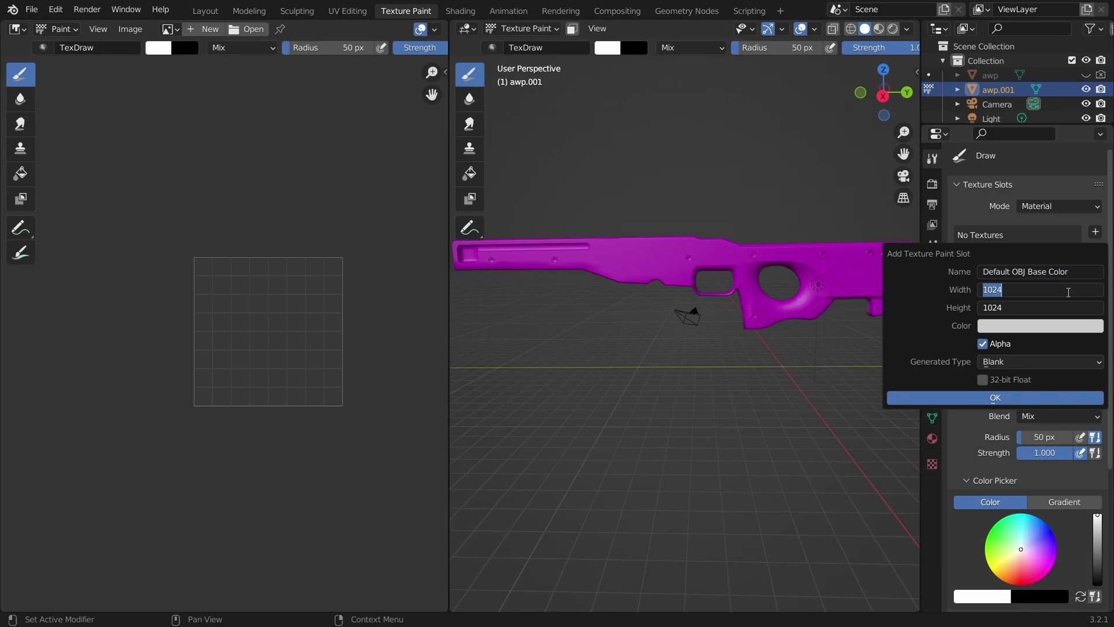
key("End")
type("*2")
key("Return")
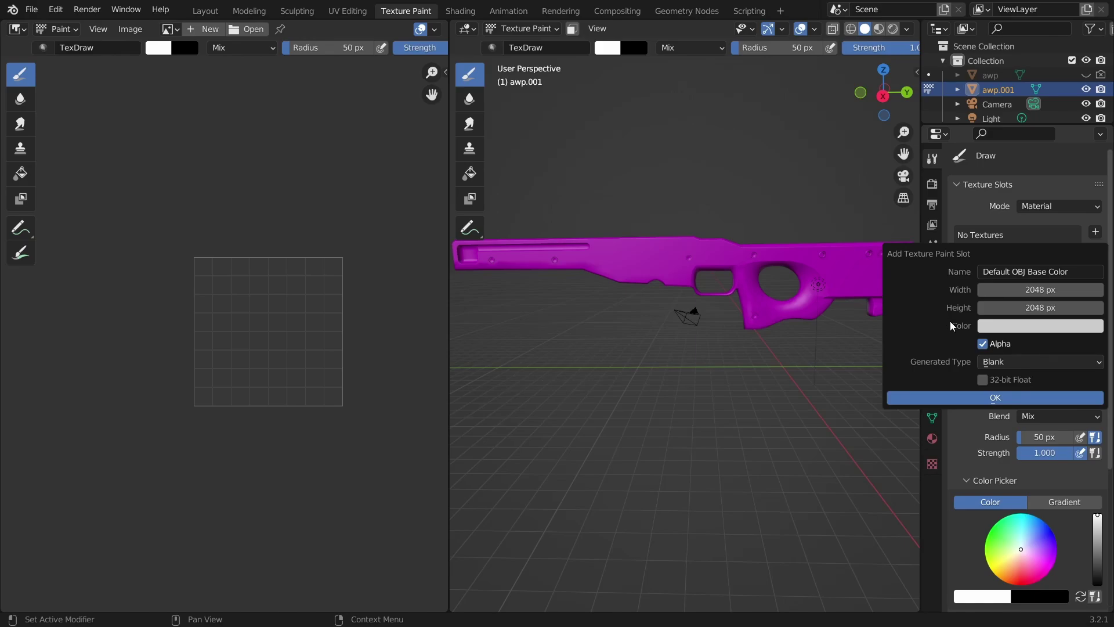
left_click(1013, 326)
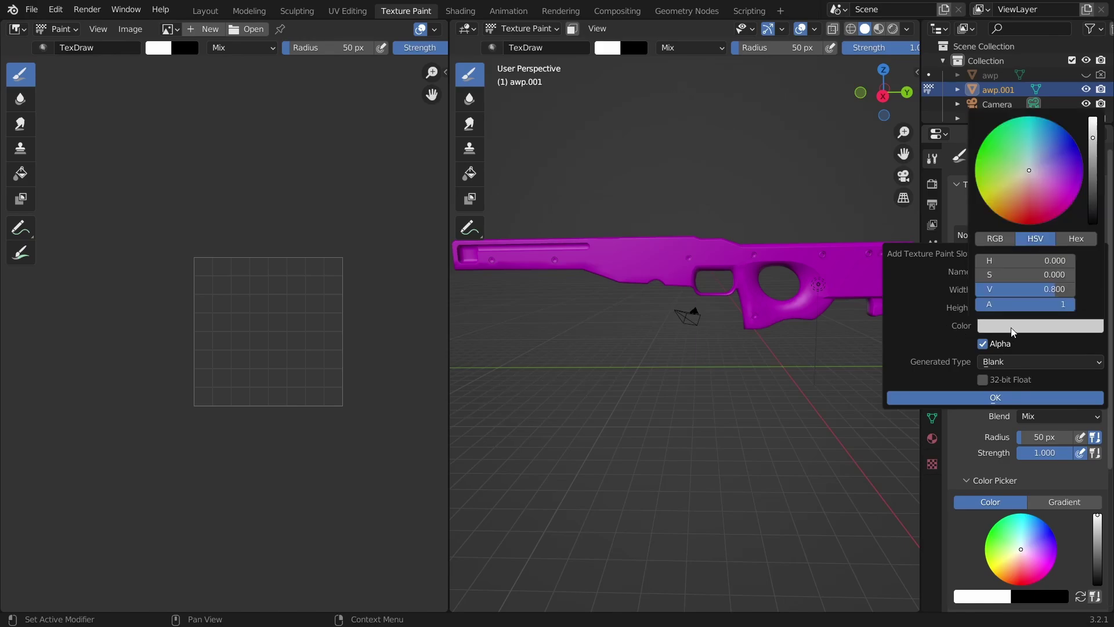
left_click_drag(1069, 306, 976, 306)
left_click(974, 399)
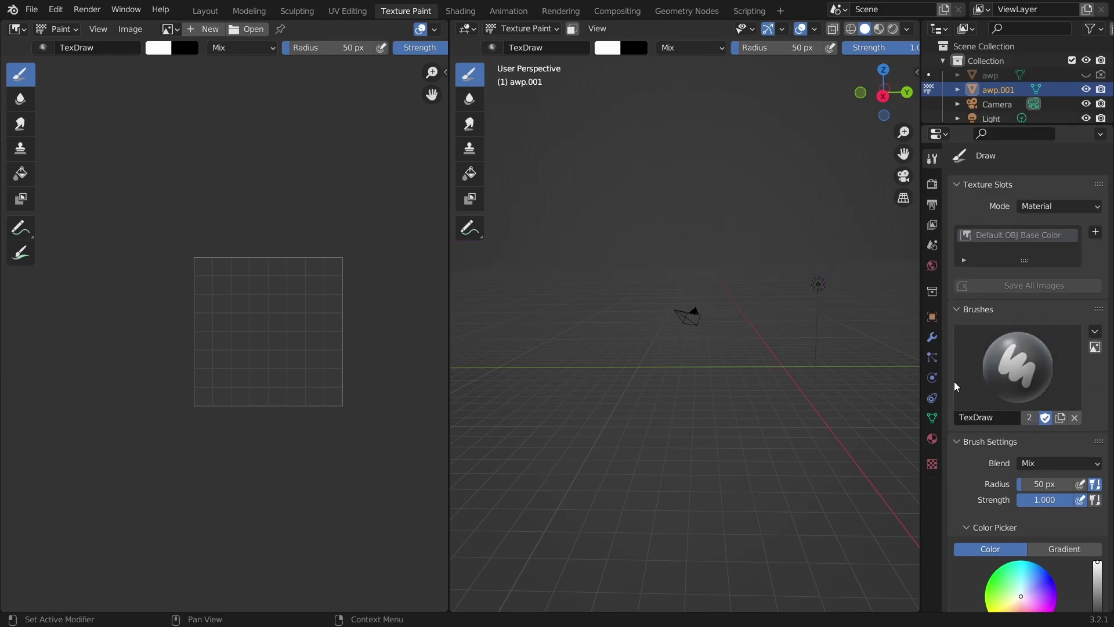
left_click(879, 29)
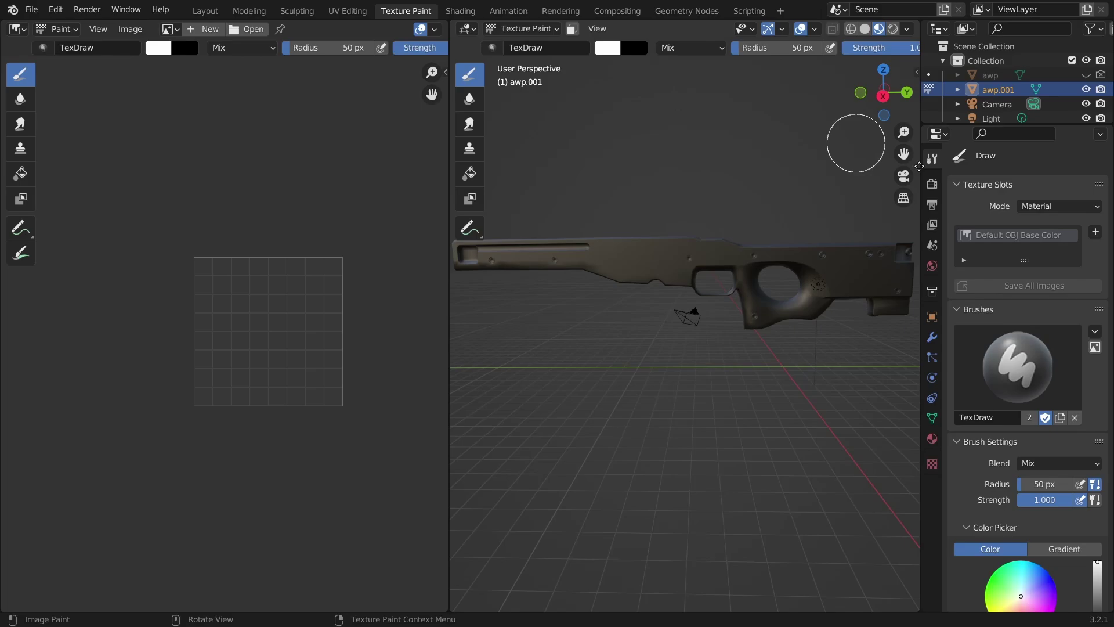
- Expand the brush Falloff panel and turn off Normal Falloff
scroll(1112, 223, "down", 1)
scroll(1112, 223, "down", 10)
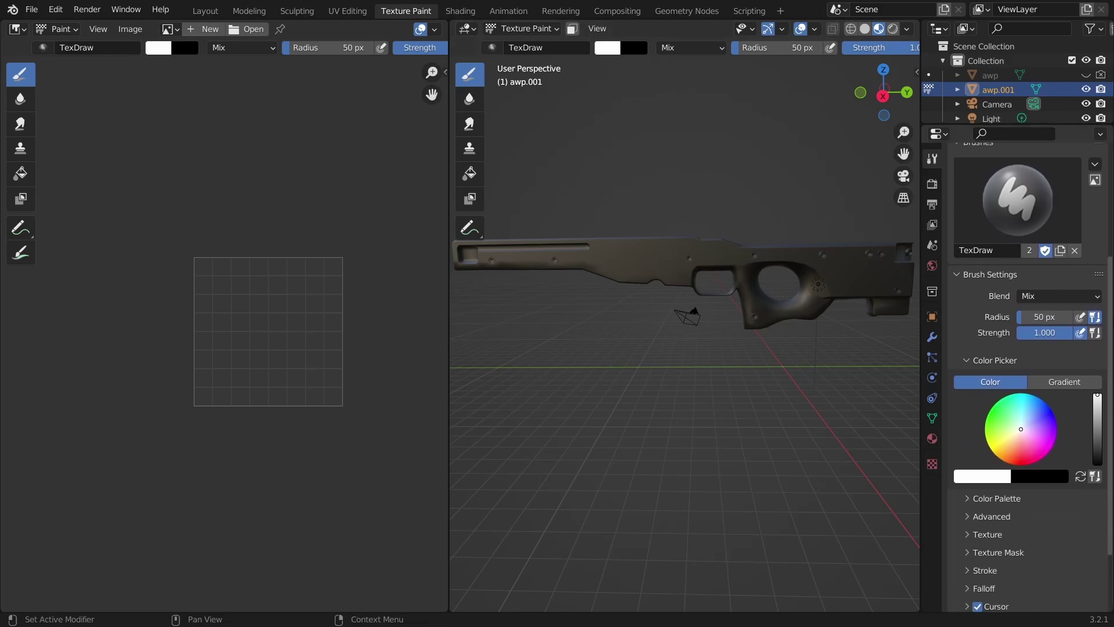
left_click(987, 507)
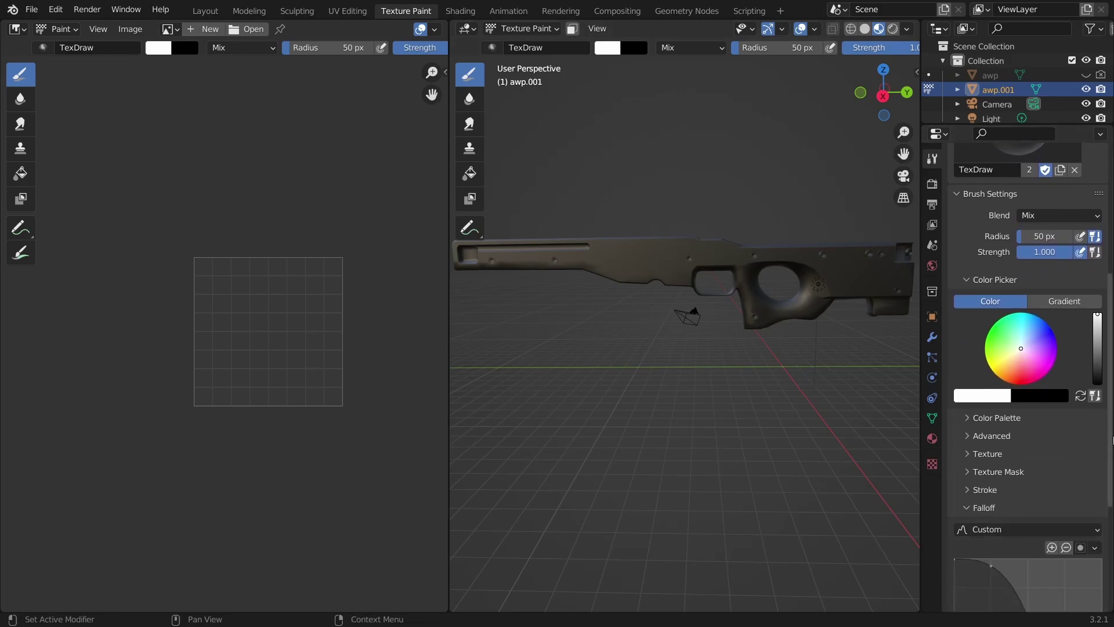
scroll(1069, 523, "down", 8)
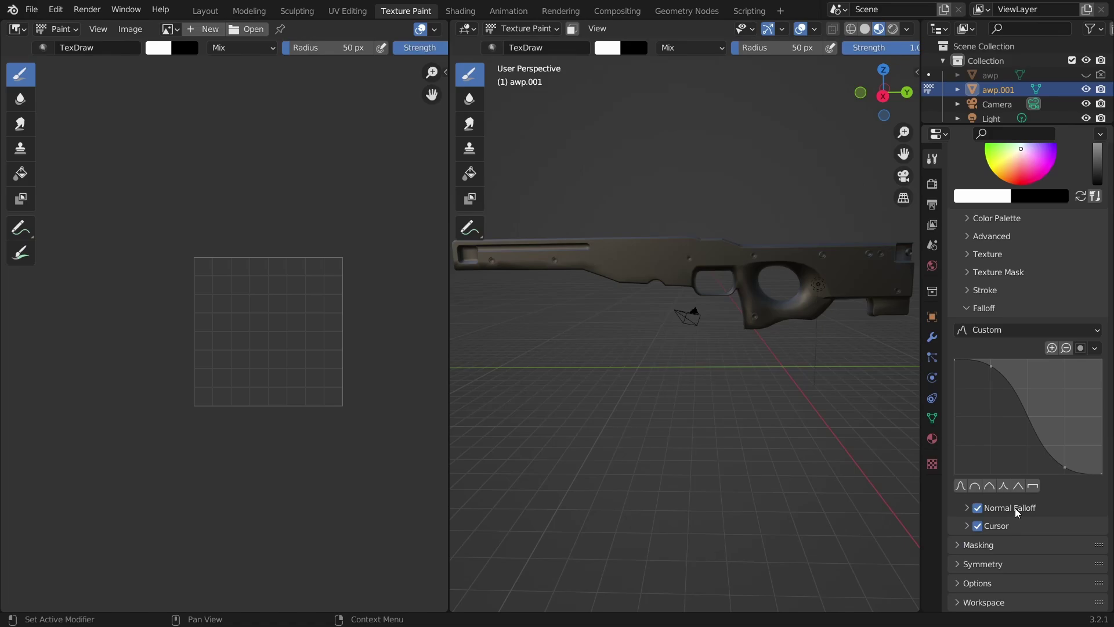
left_click(967, 508)
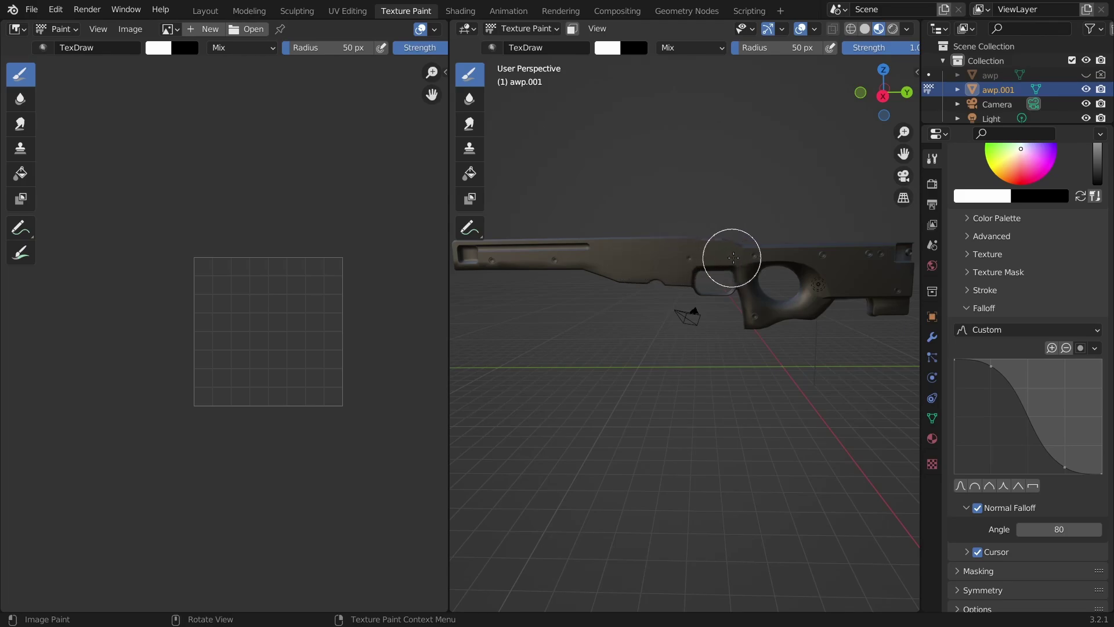
mouse_move(747, 255)
middle_mouse_down()
mouse_move(729, 318)
mouse_move(743, 262)
middle_mouse_up()
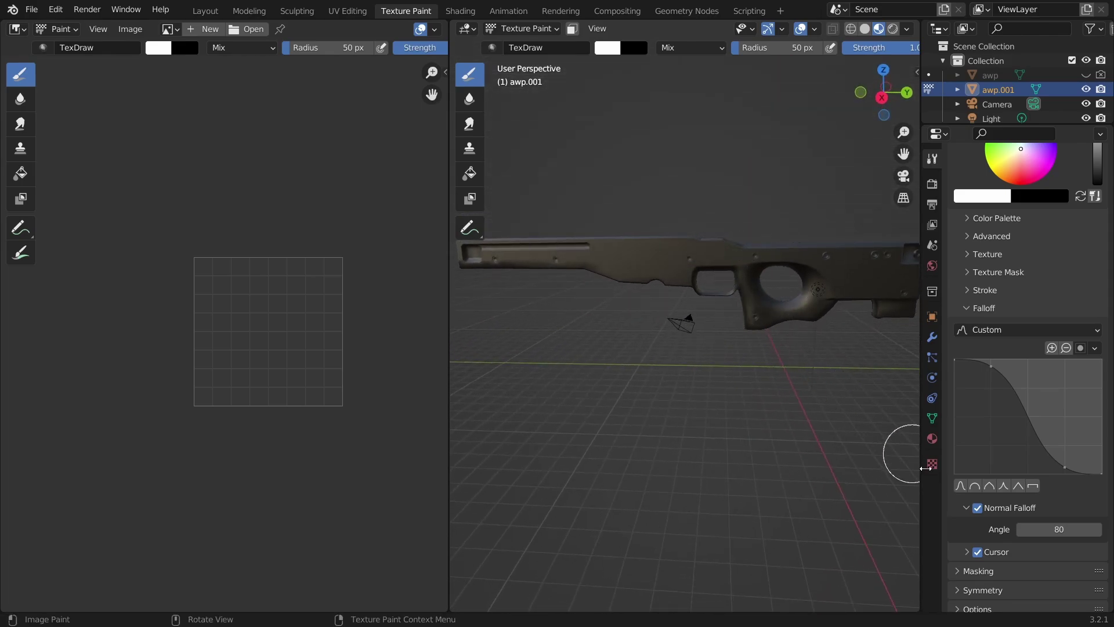
left_click(978, 508)
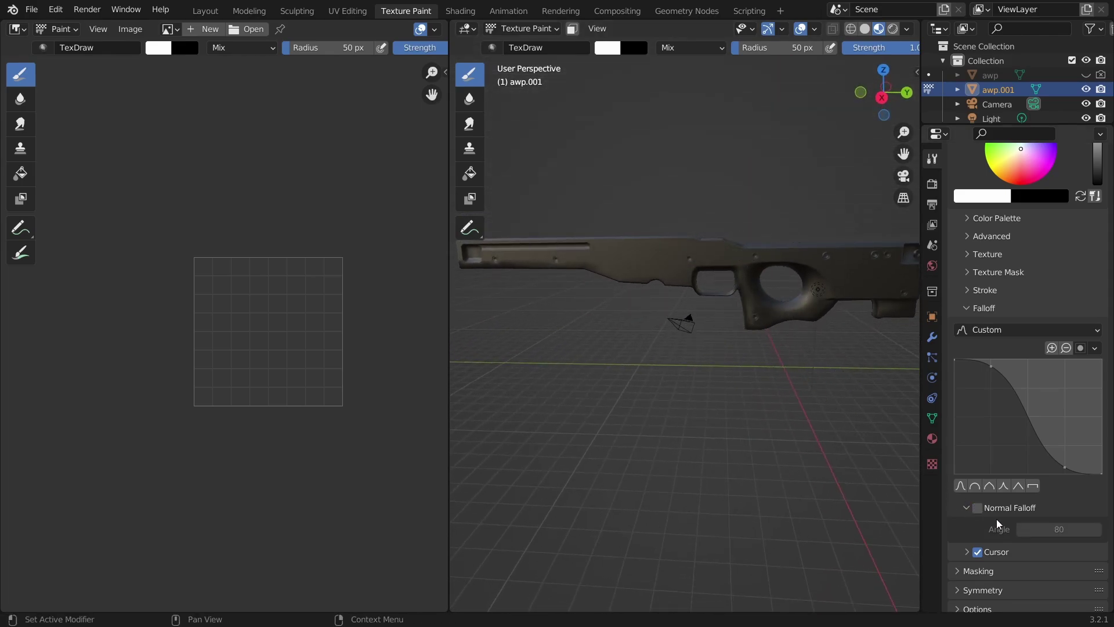
- Expand the brush Options panel, check both side views, and orbit back to perspective
scroll(1108, 401, "down", 1)
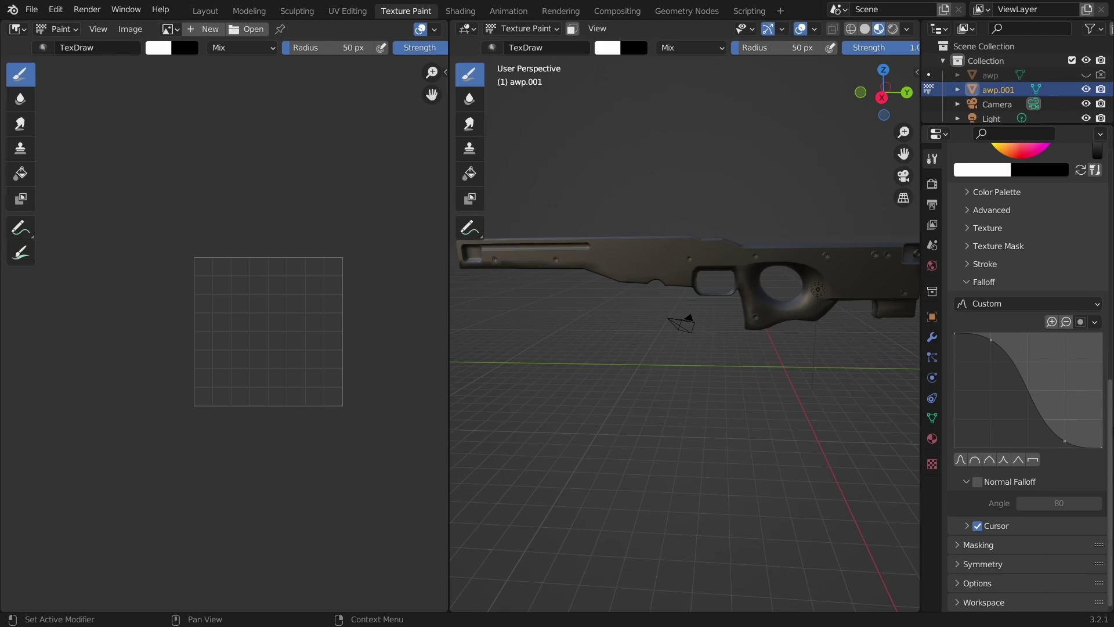
left_click(1004, 582)
scroll(1109, 493, "down", 4)
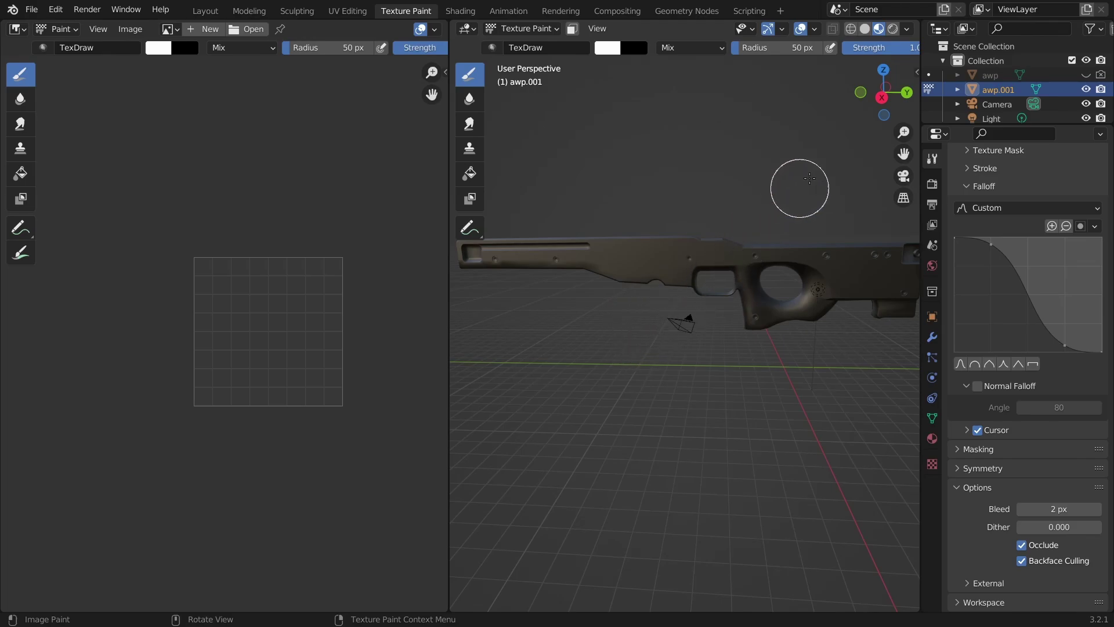
left_click(889, 90)
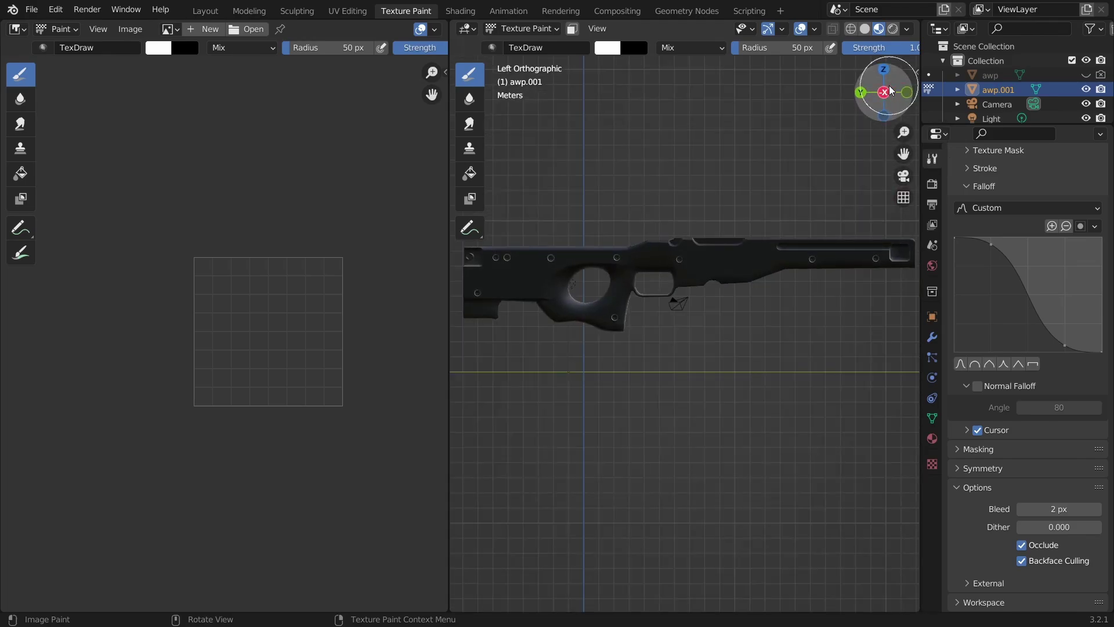
left_click(887, 93)
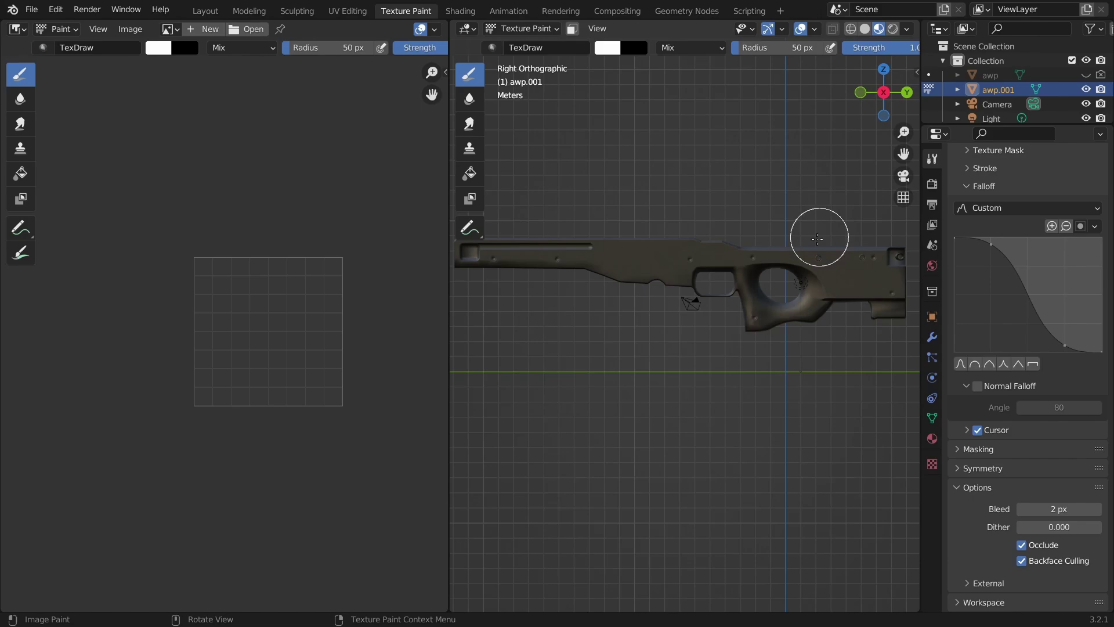
middle_click_drag(801, 366, 789, 390)
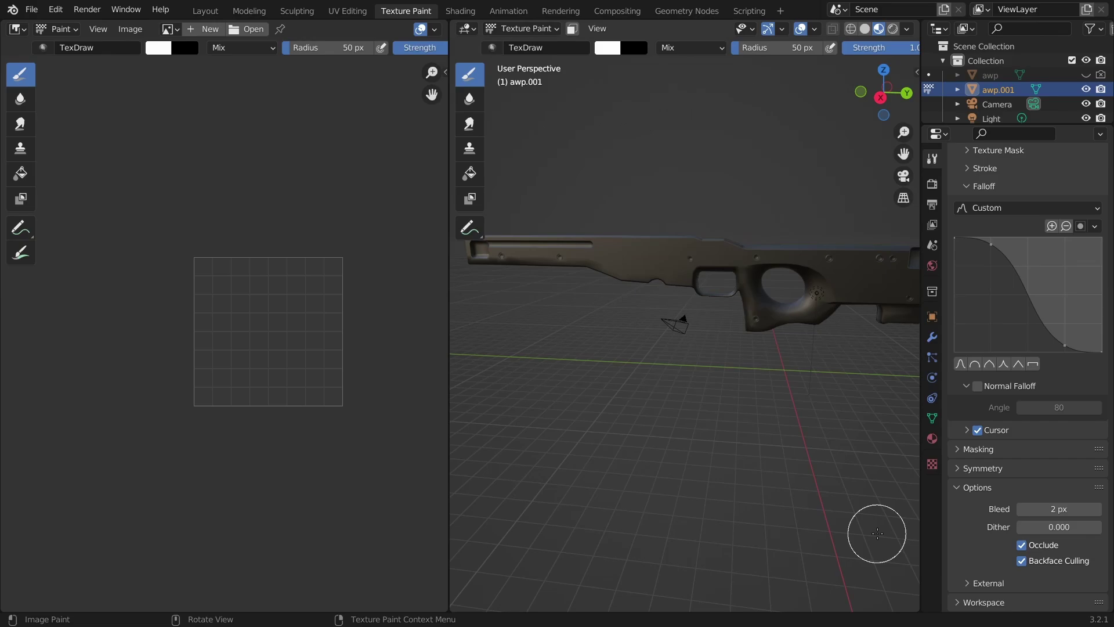
- Turn off Occlude and set the External Screen Grab Size to 3840 × 2160 px
left_click(1021, 545)
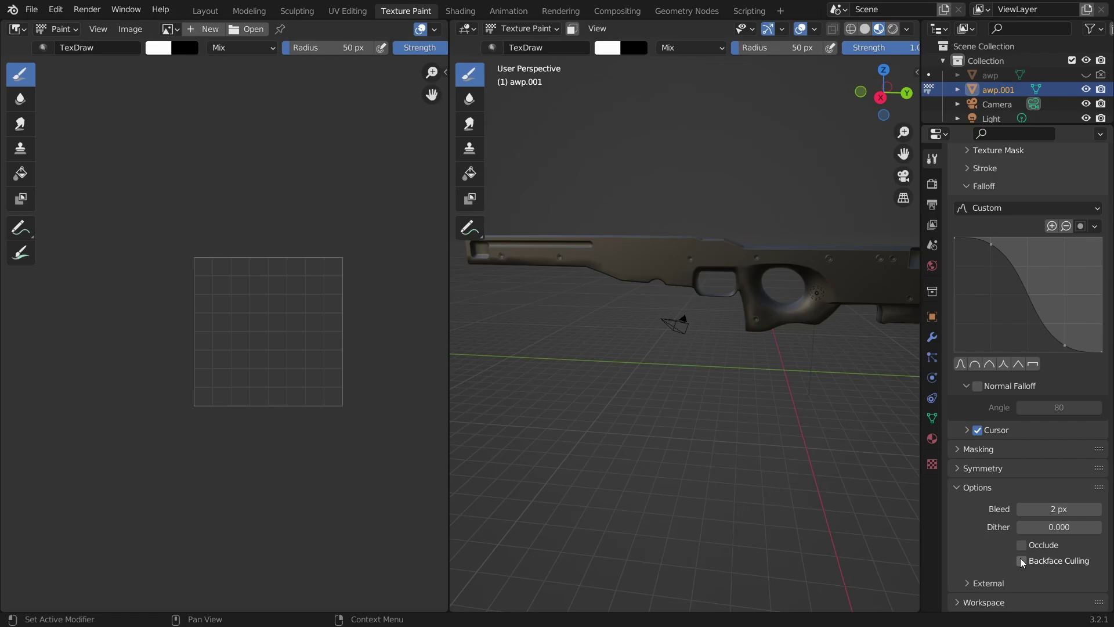
left_click(994, 584)
scroll(996, 587, "down", 2)
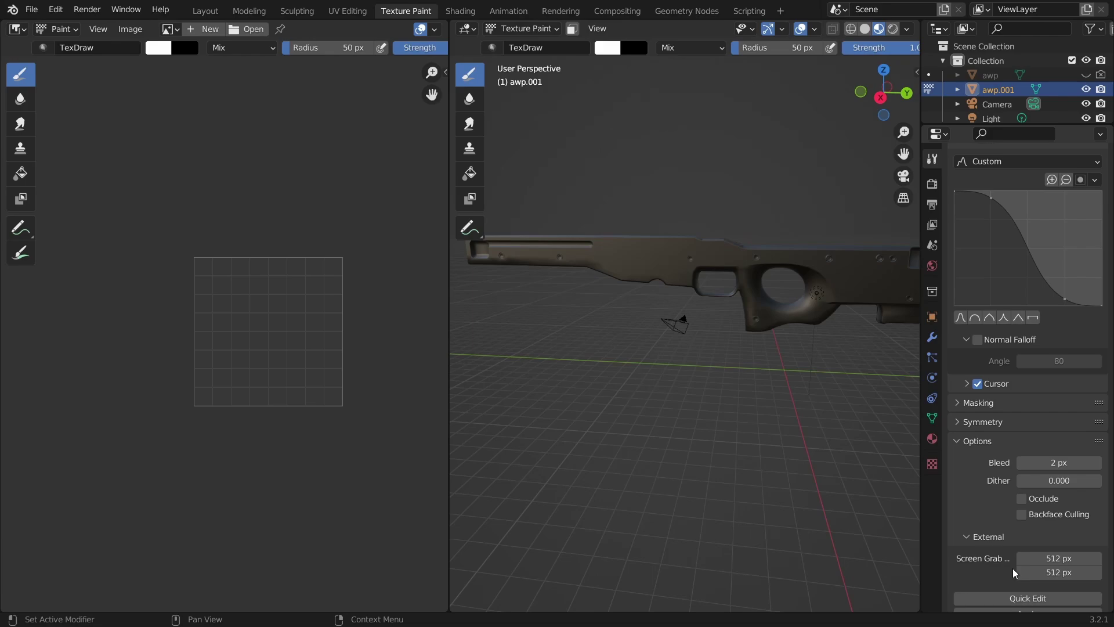
left_click(1049, 559)
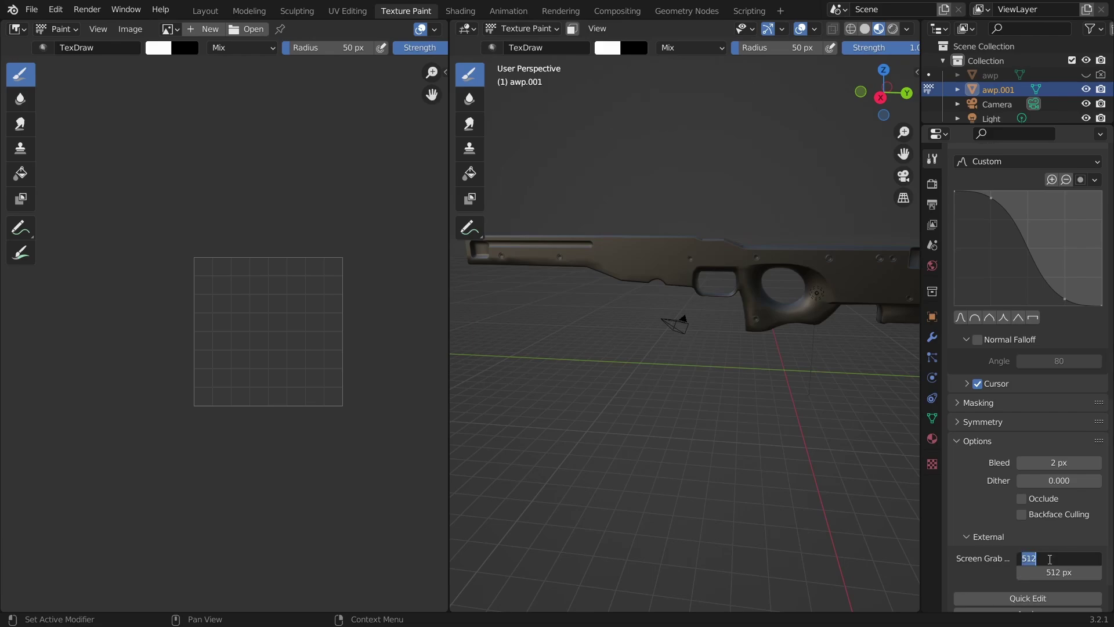
type("3840")
left_click(1048, 573)
type("2")
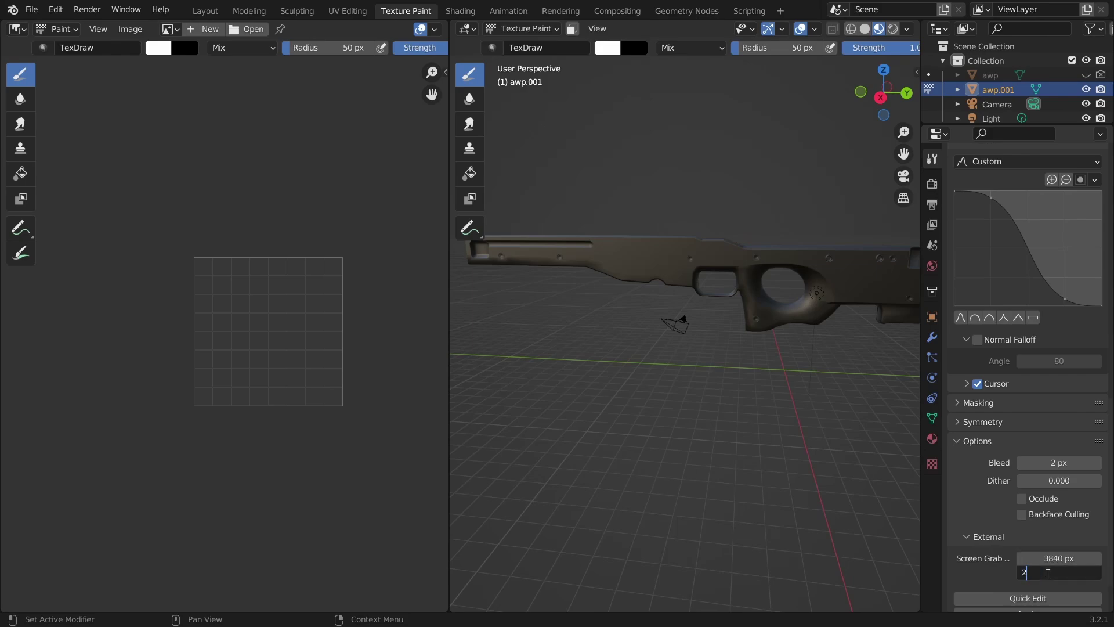
type("160")
key("Return")
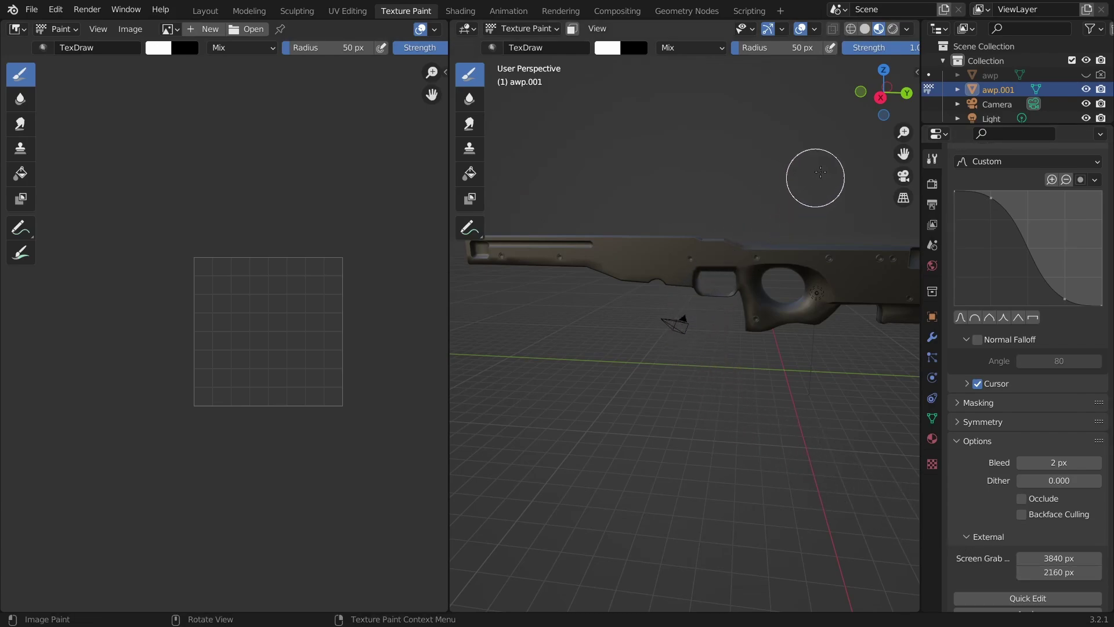
- Switch to Right Orthographic view and frame the rifle
left_click(881, 97)
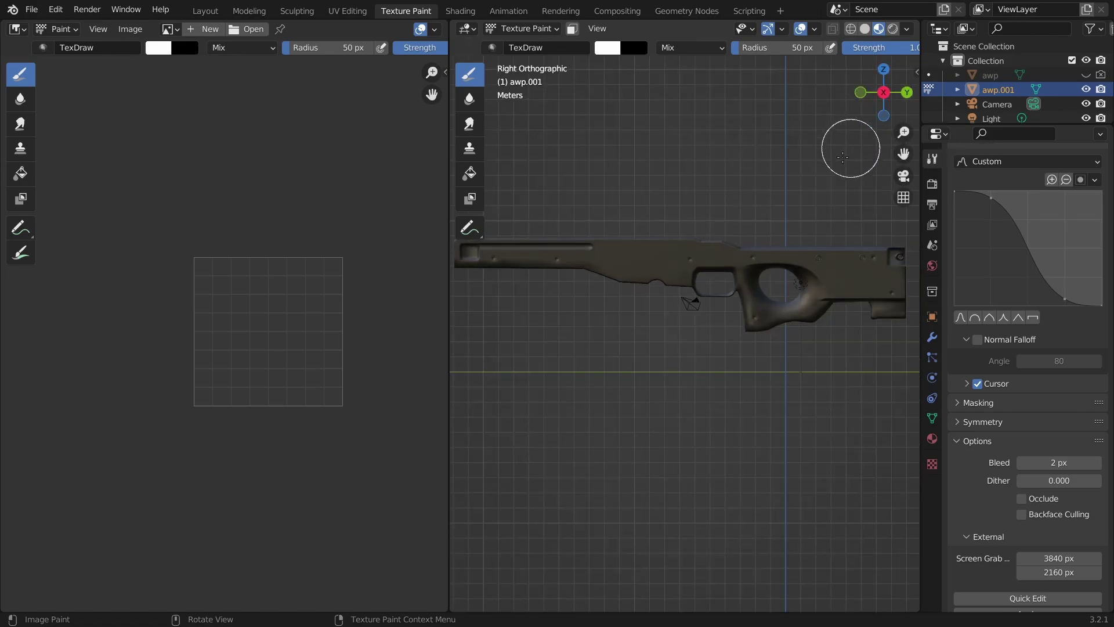
middle_click_drag(782, 218, 780, 228, "shift")
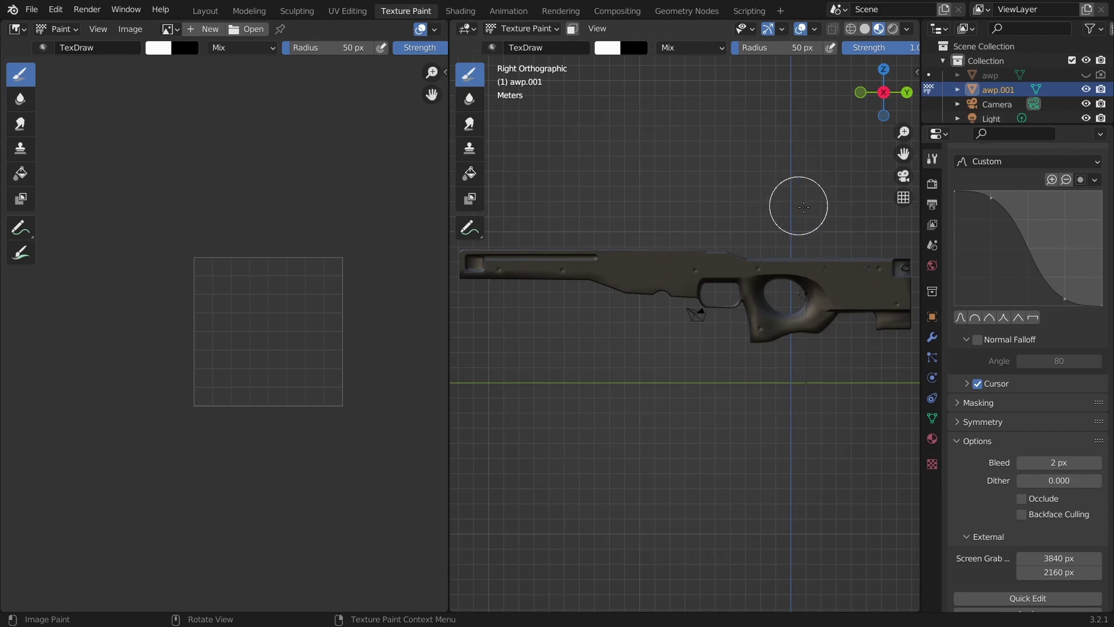
scroll(1111, 417, "down", 1)
scroll(1111, 416, "down", 3)
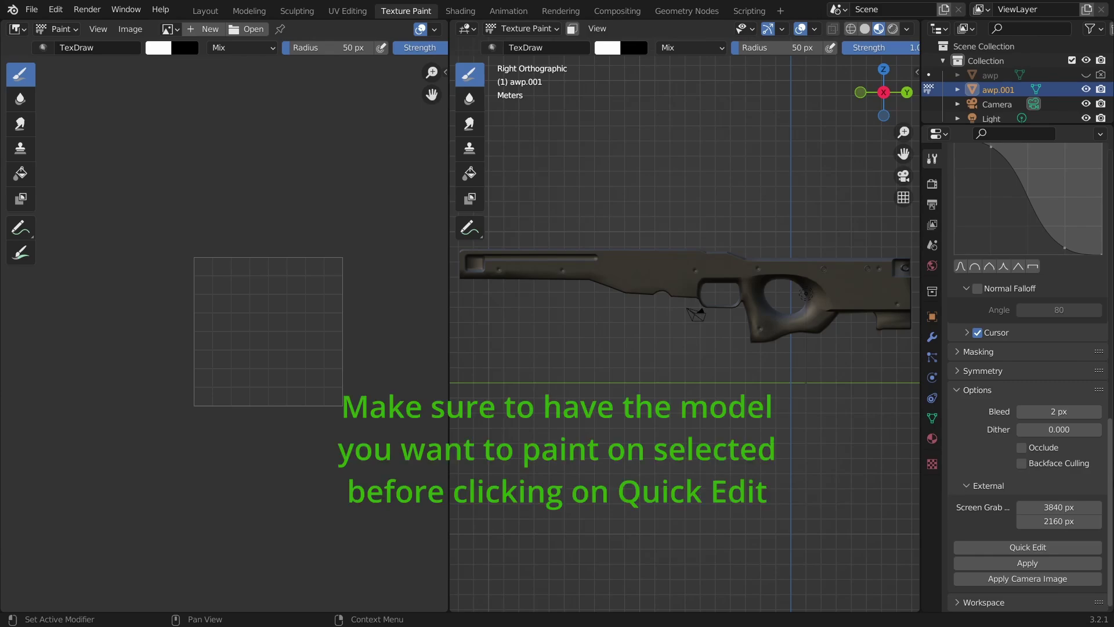
- Send the view to GIMP with Quick Edit and zoom into project_edit_awp_001.png
left_click(1049, 547)
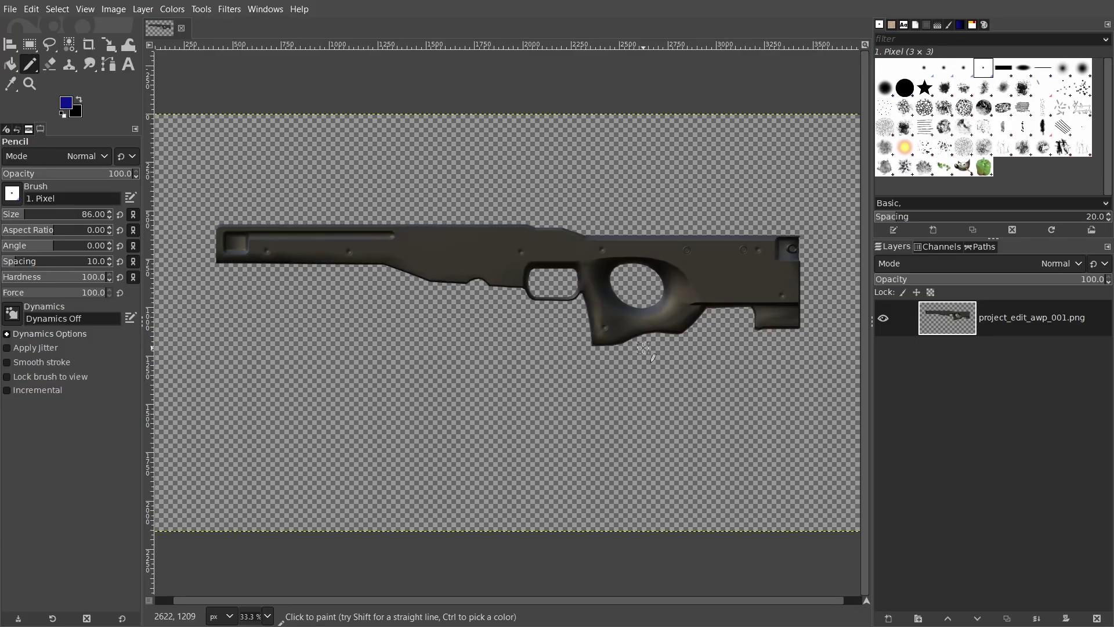
key("ctrl")
scroll(641, 349, "down", 3, "ctrl")
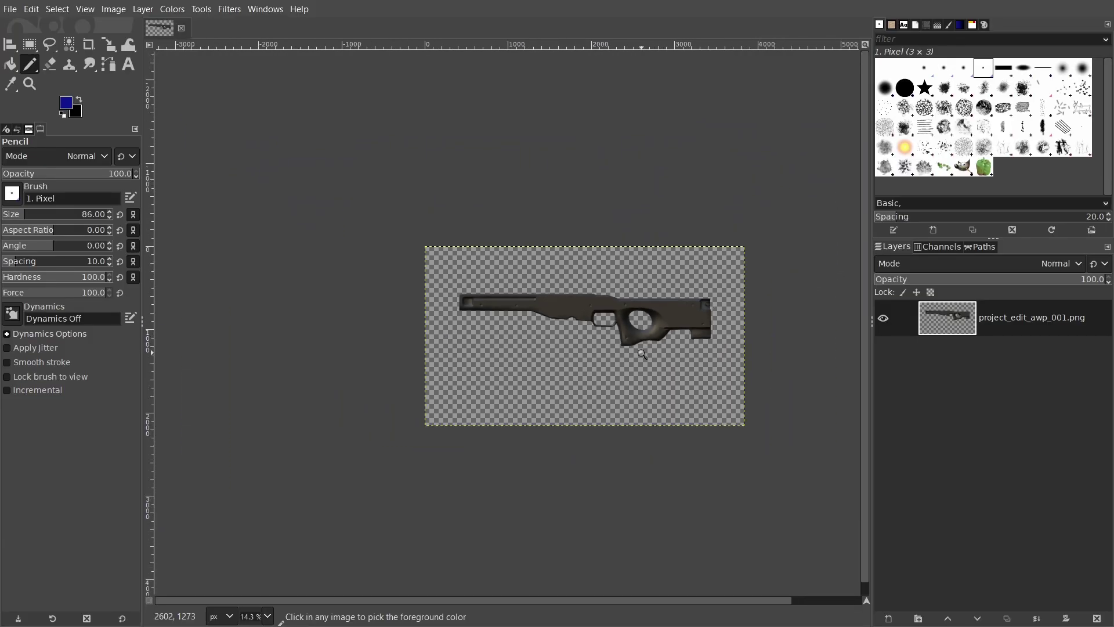
scroll(639, 350, "up", 3, "ctrl")
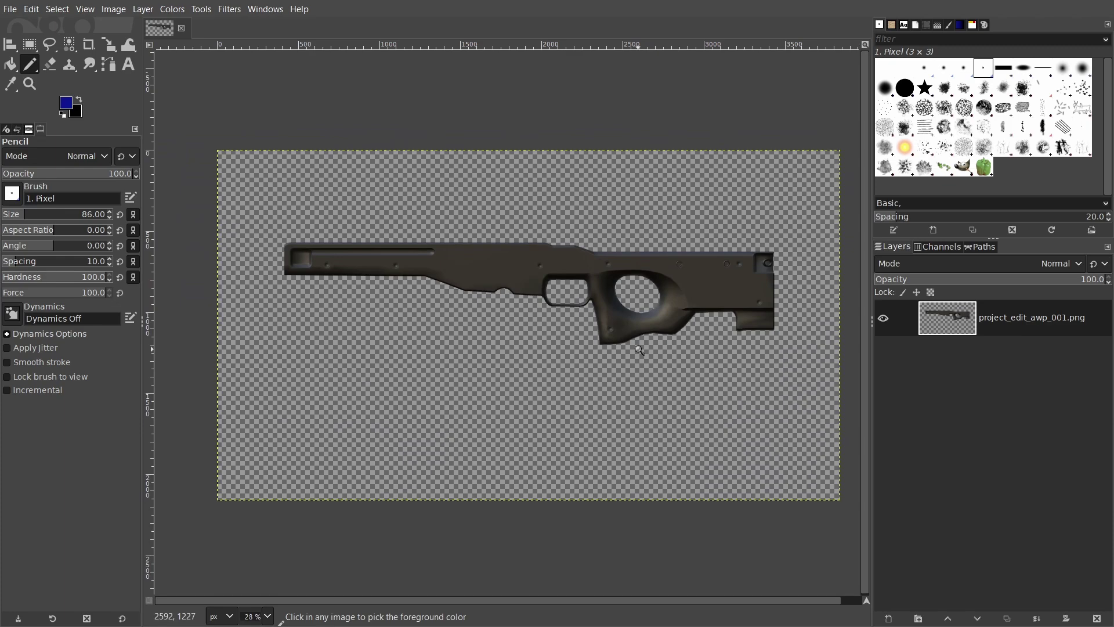
scroll(610, 348, "down", 1)
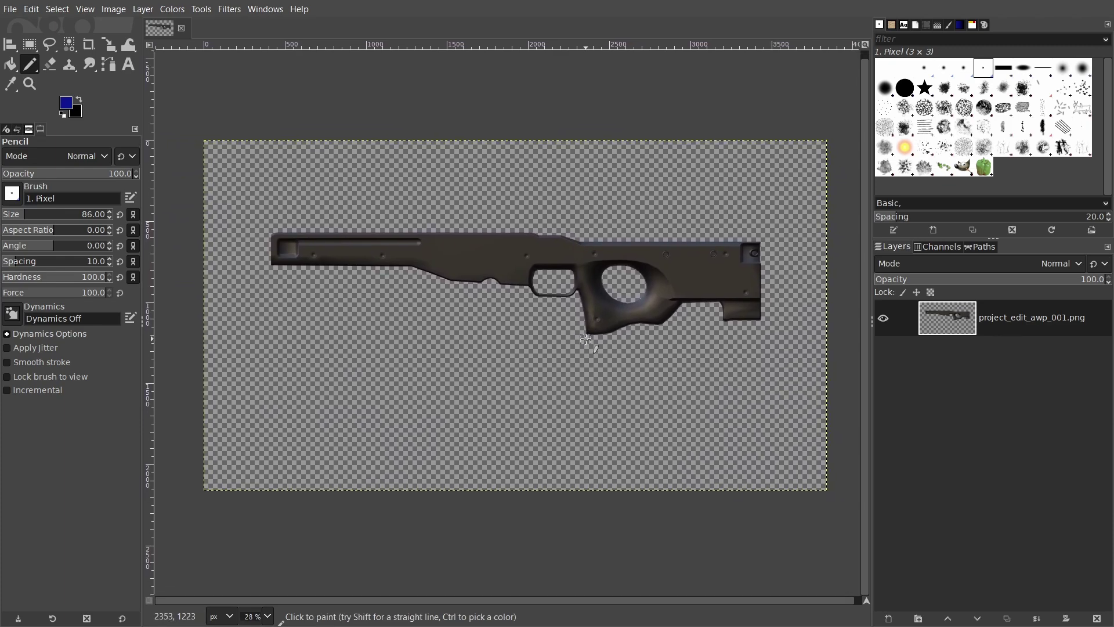
- Paint two test blue pencil strokes across the rifle, then undo the last one
left_click_drag(410, 190, 321, 326)
mouse_move(491, 196)
left_mouse_down()
mouse_move(388, 343)
mouse_move(686, 153)
left_mouse_up()
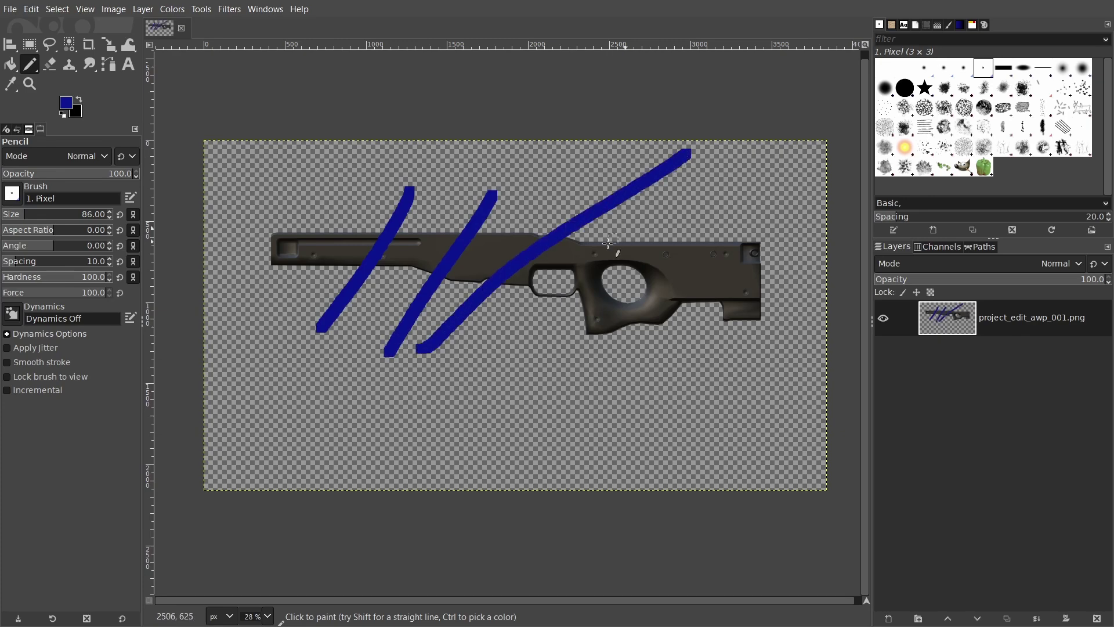
key("ctrl+z")
key("ctrl+z")
key("ctrl+z")
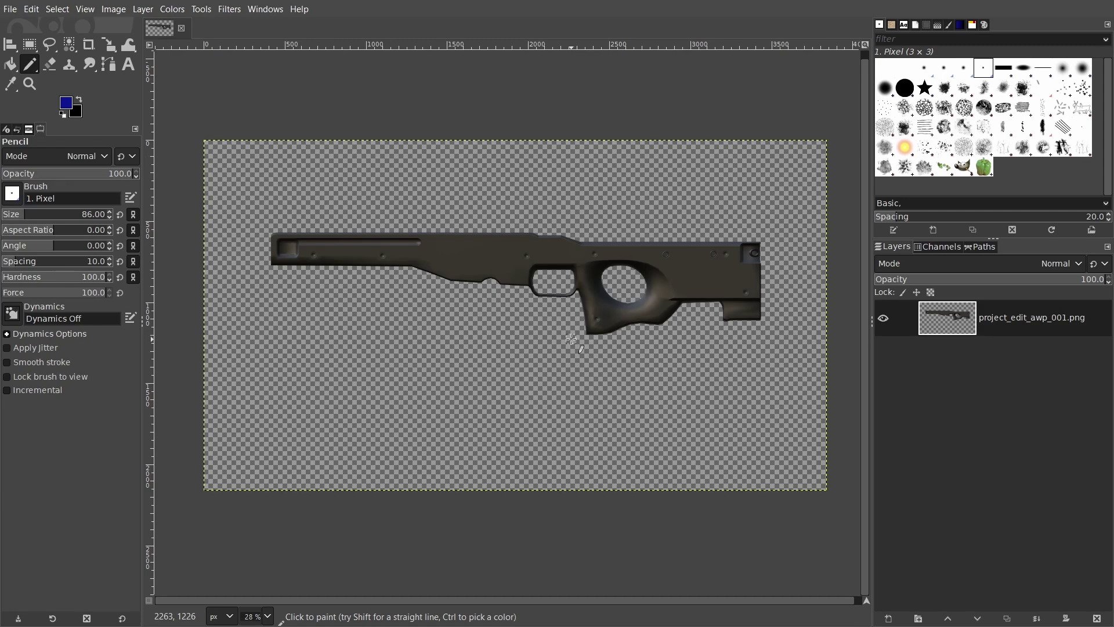
- Put project_edit_awp_001.png in a new layer group and select the rifle silhouette via inverted Select by Color
left_click(918, 619)
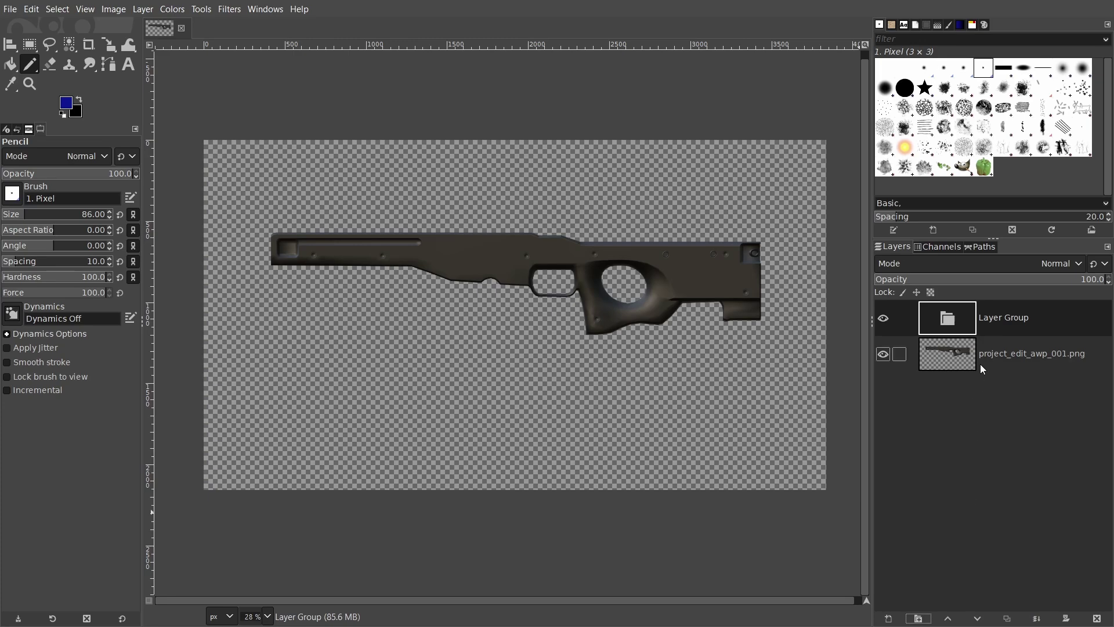
left_click_drag(980, 364, 988, 323)
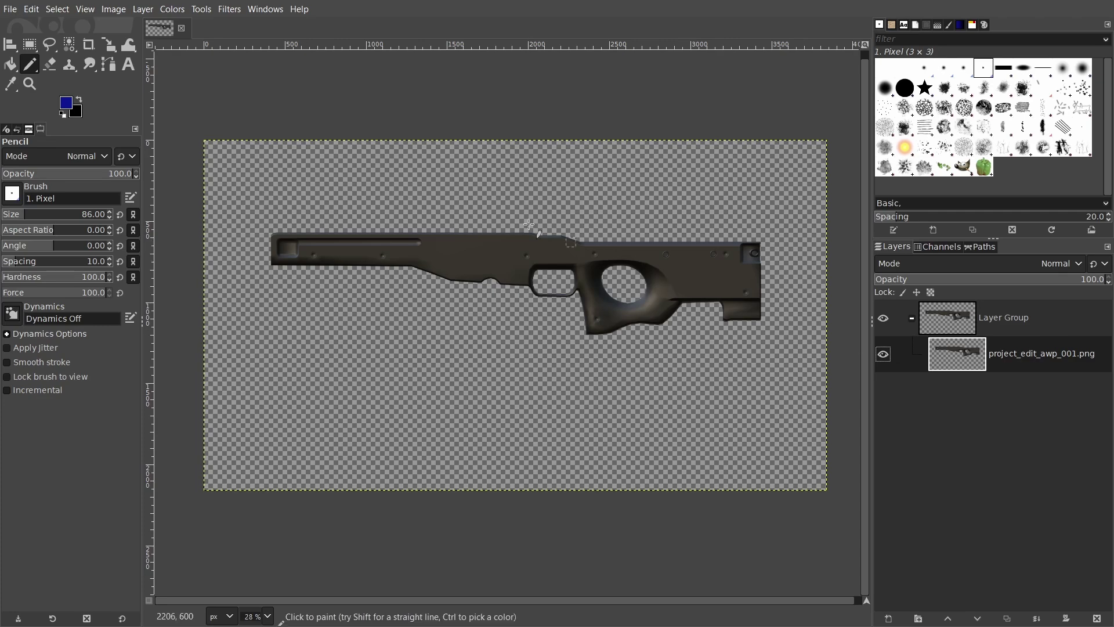
left_click(73, 47)
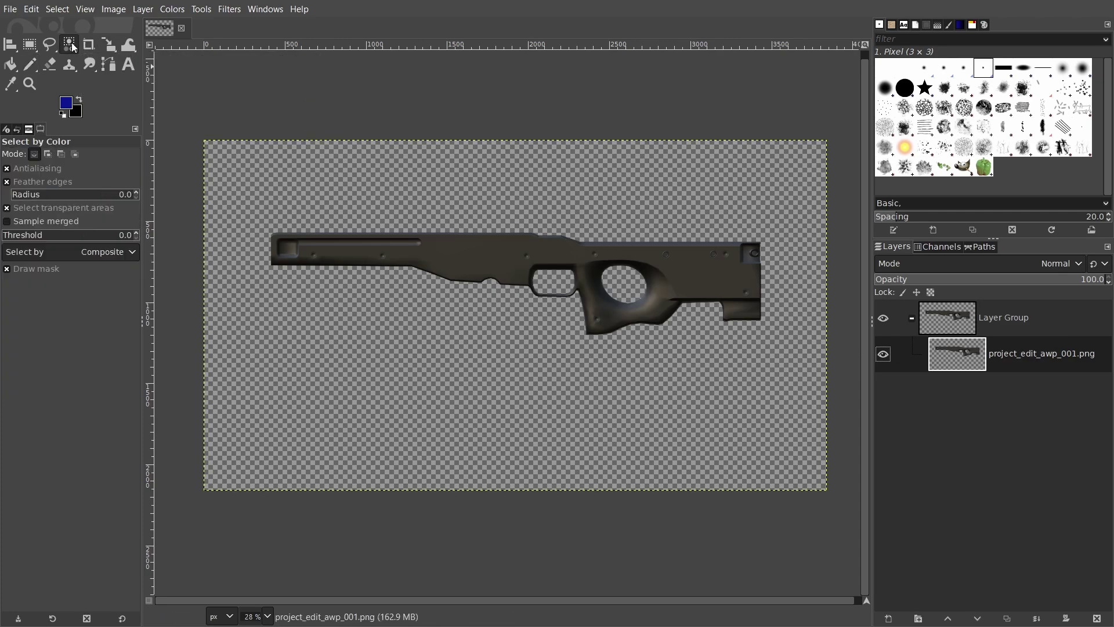
left_click(280, 296)
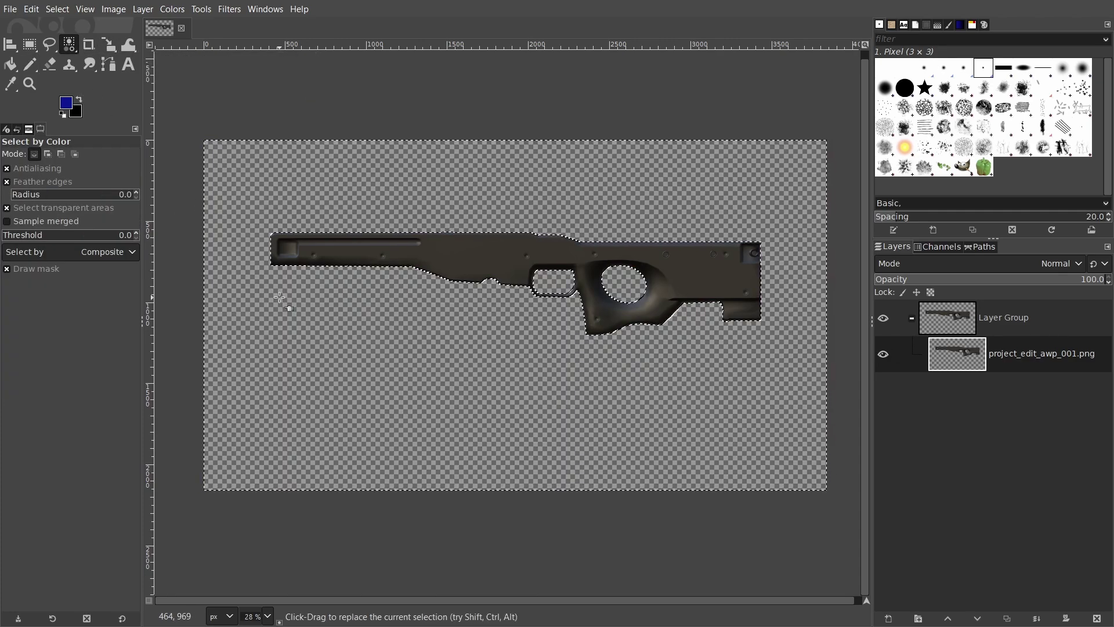
key("ctrl+i")
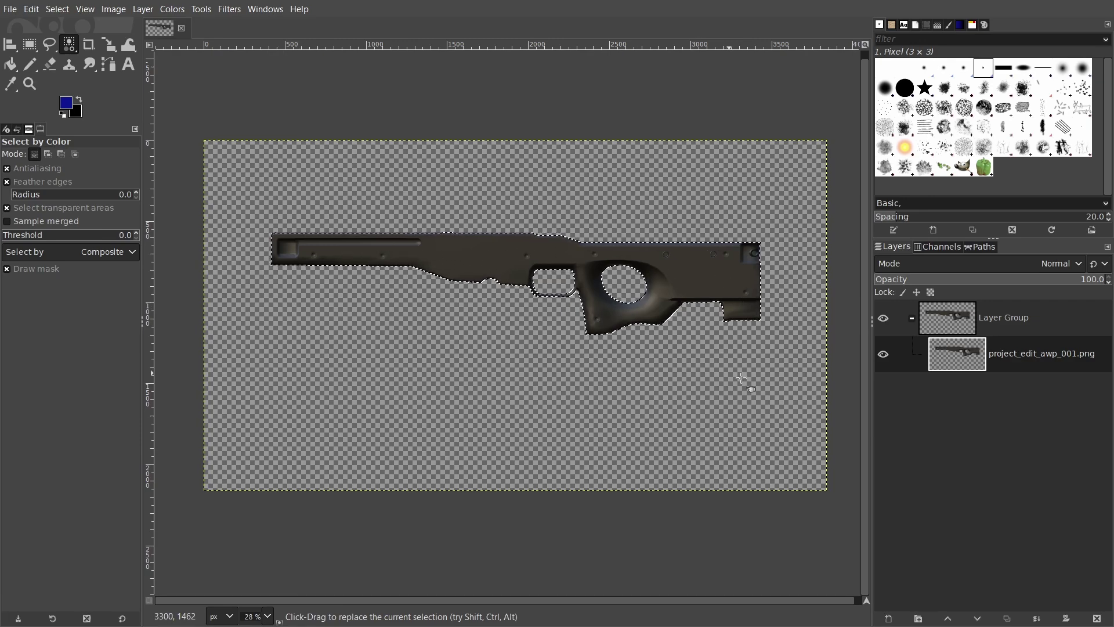
- Add a selection-based layer mask to the Layer Group and make the rifle layer active
right_click(963, 318)
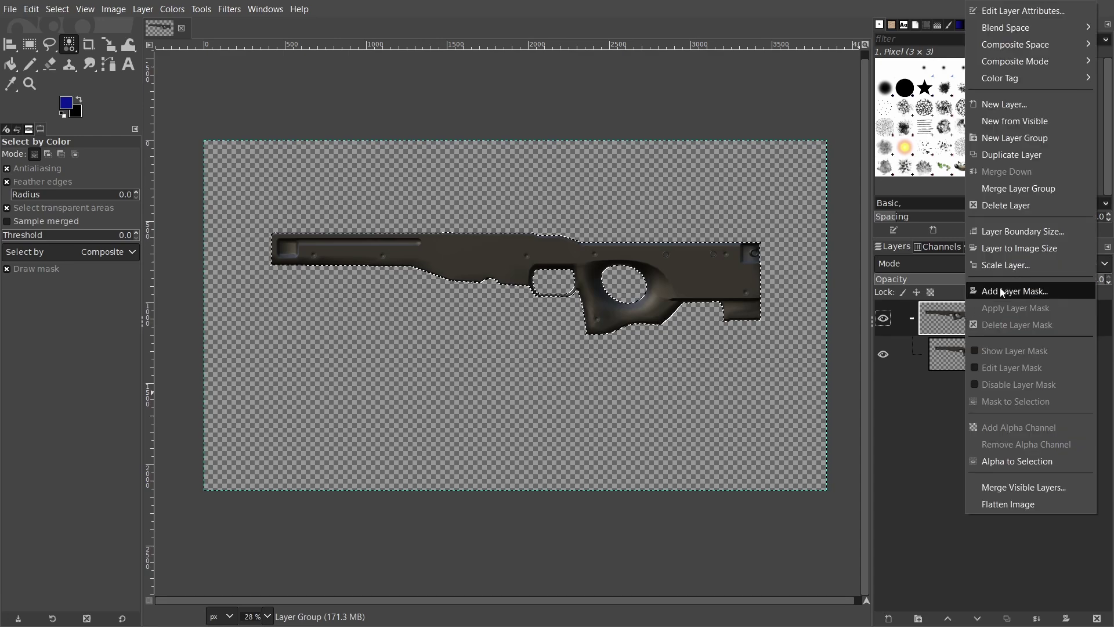
left_click(1002, 292)
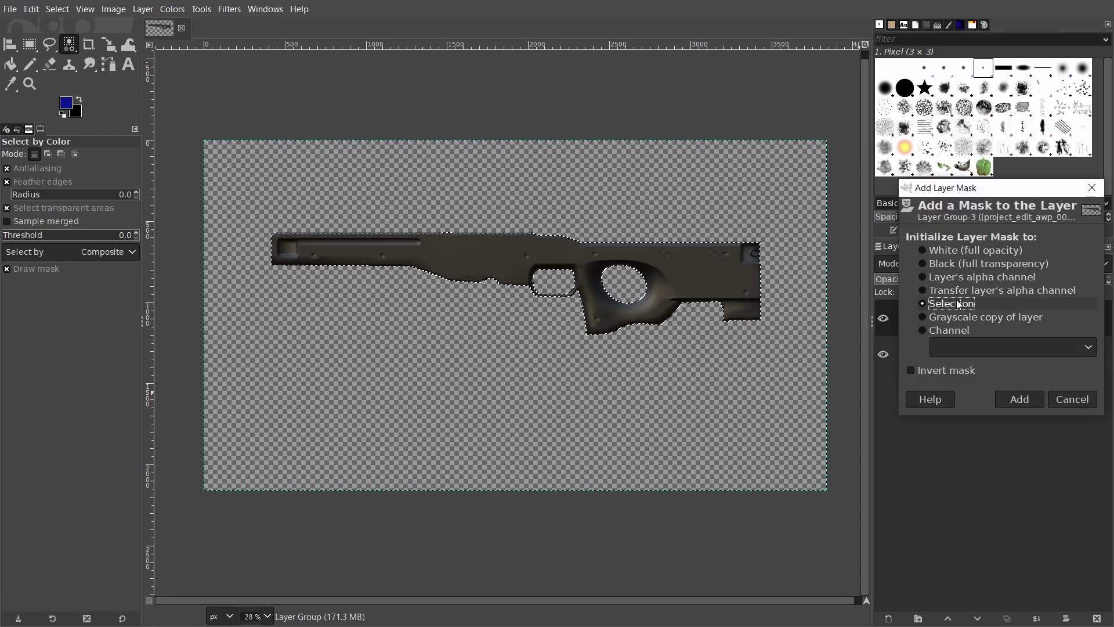
left_click(1019, 399)
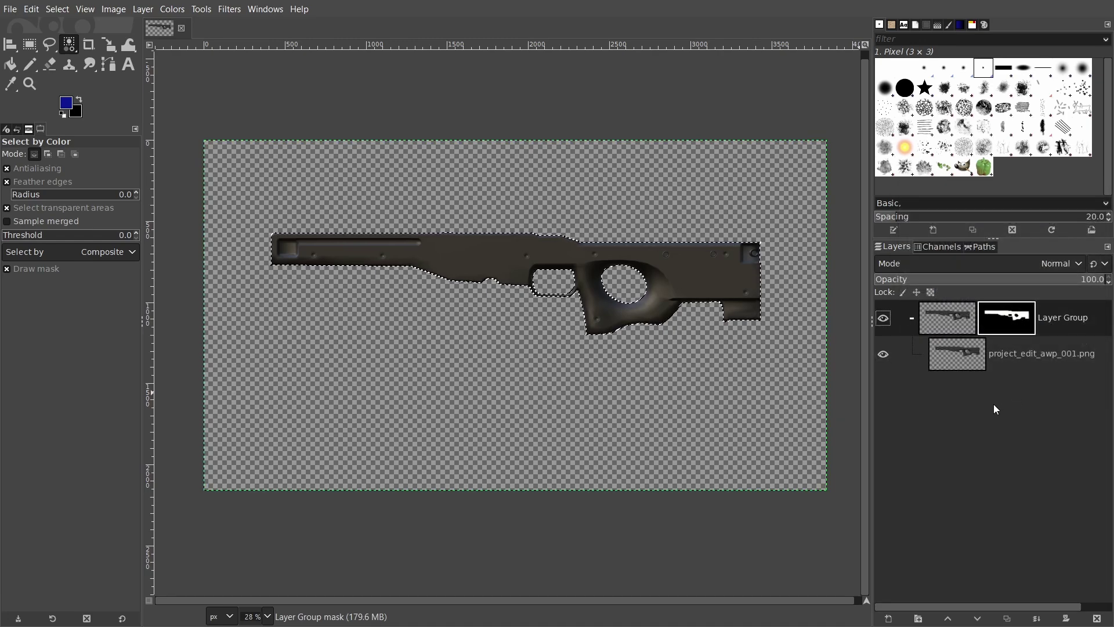
left_click(994, 359)
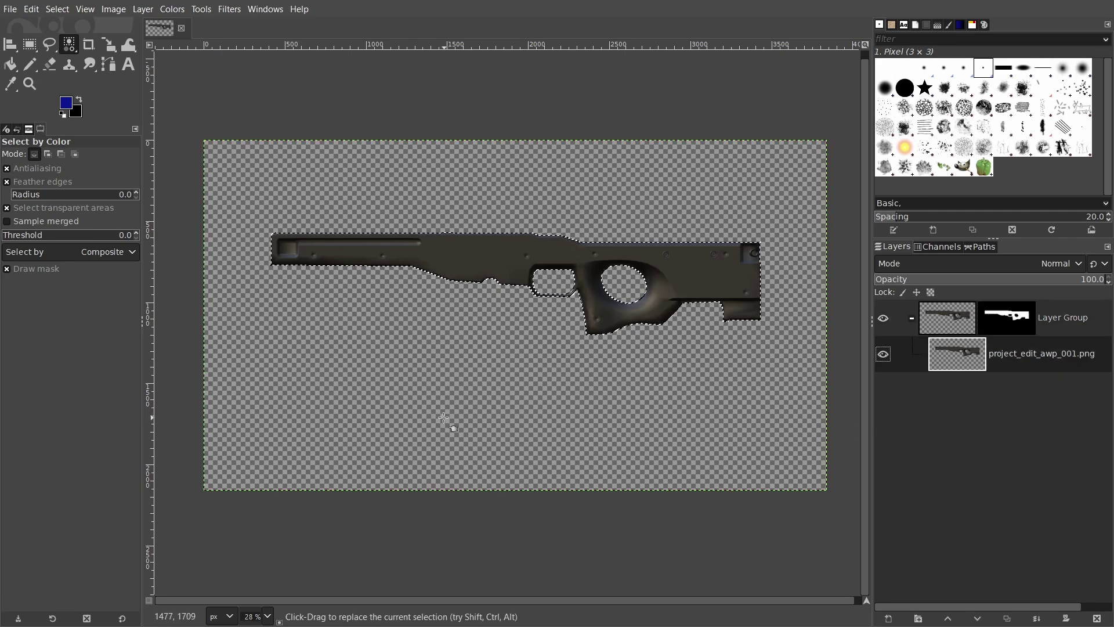
- Paint blue pencil stripes across the rifle stock, then undo the last two strokes
key("n")
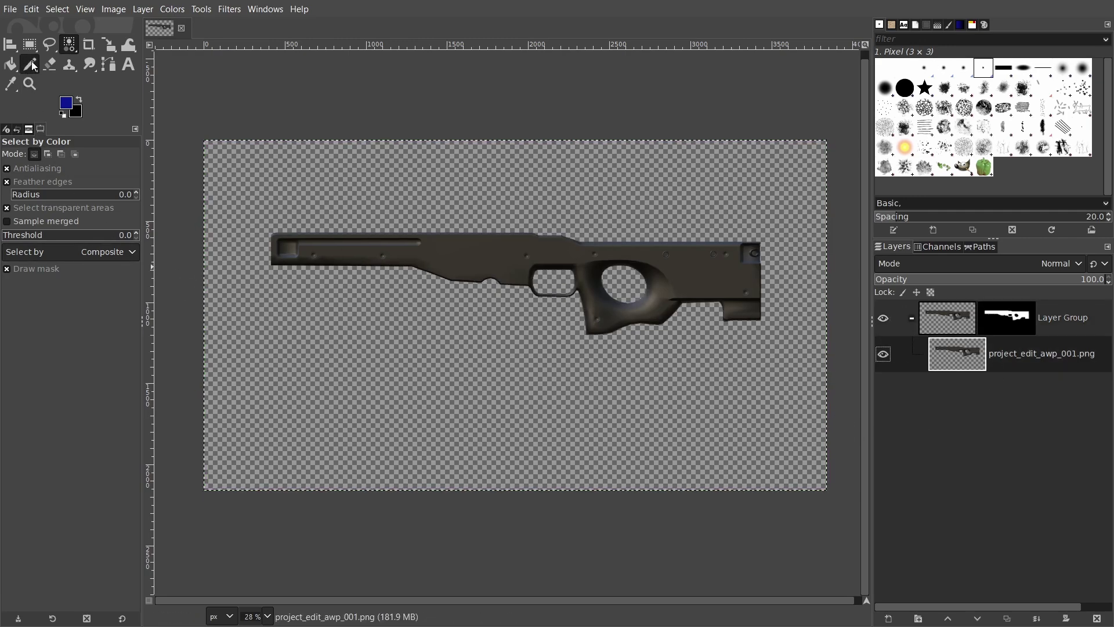
mouse_move(365, 234)
left_mouse_down()
mouse_move(360, 266)
mouse_move(449, 233)
mouse_move(468, 280)
left_mouse_up()
left_click_drag(525, 232, 494, 280)
left_click_drag(564, 235, 552, 265)
left_click_drag(618, 241, 572, 294)
left_click_drag(673, 240, 638, 320)
left_click_drag(713, 242, 656, 319)
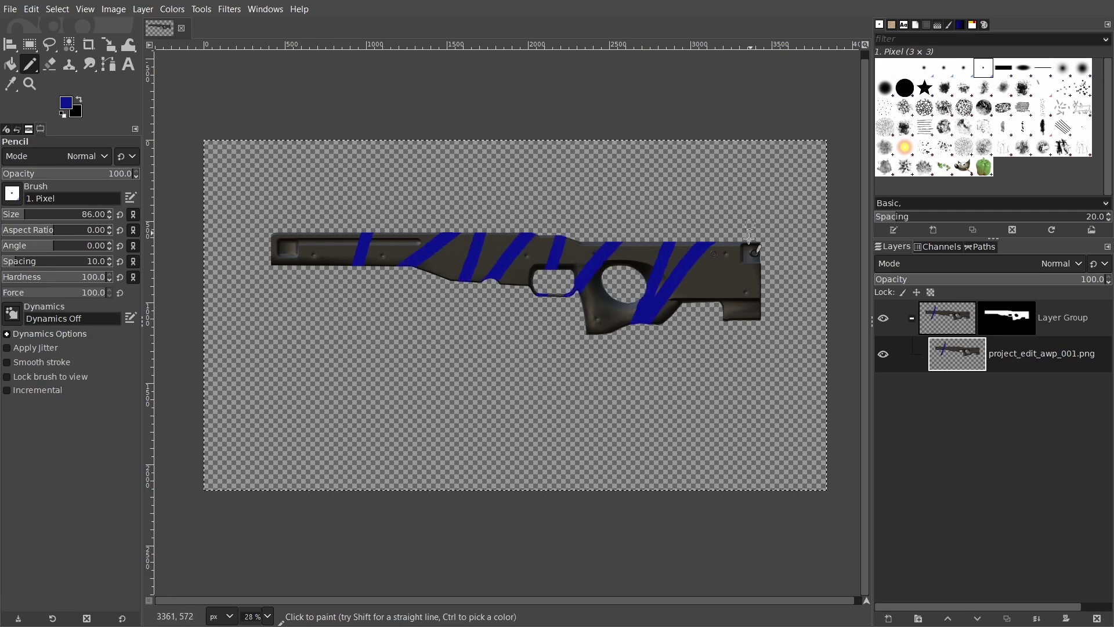
left_click_drag(755, 238, 730, 320)
left_click_drag(760, 284, 736, 316)
key("ctrl+z")
key("ctrl+z")
key("ctrl+z")
key("ctrl+z")
key("ctrl+z")
key("ctrl+z")
key("ctrl+z")
key("ctrl+z")
key("ctrl+z")
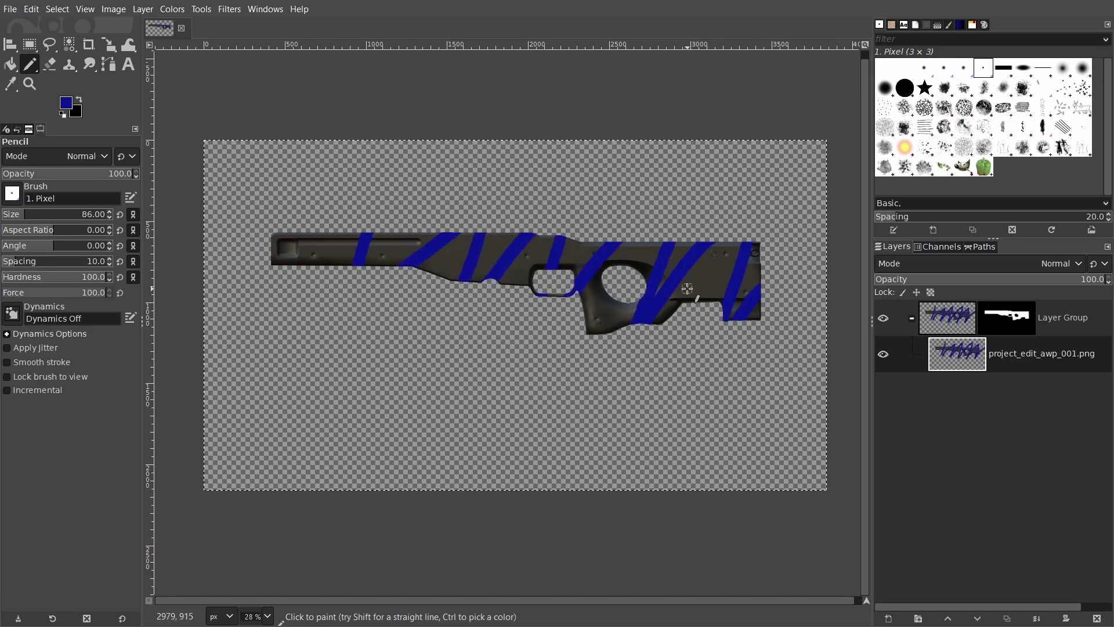
key("ctrl+z")
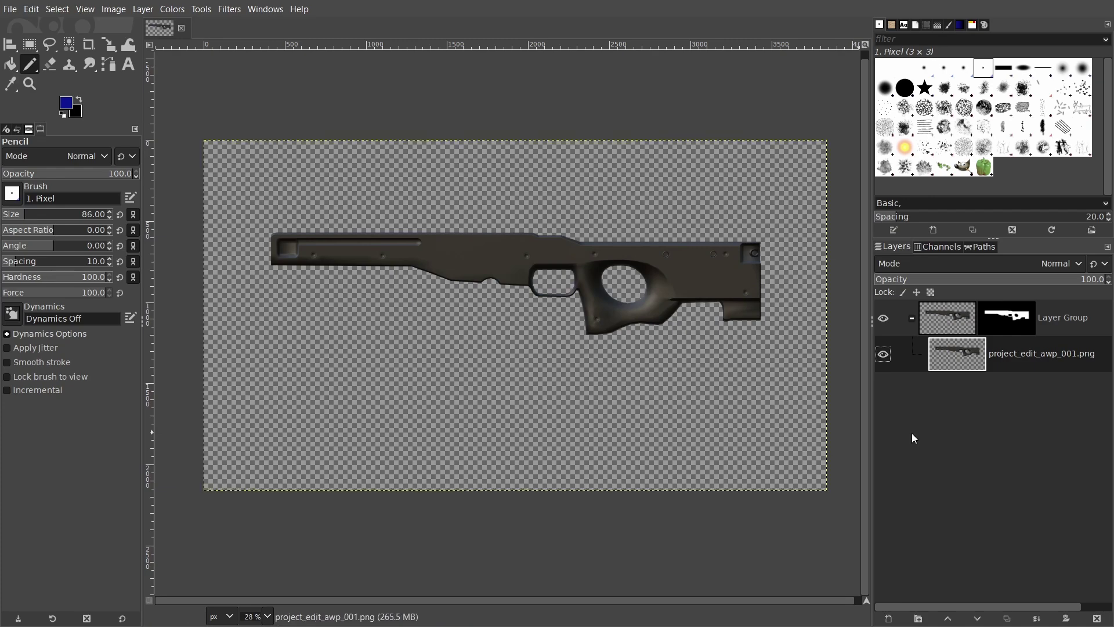
- Add landscape.png as a new layer below the rifle and lower its opacity
key("alt+Tab")
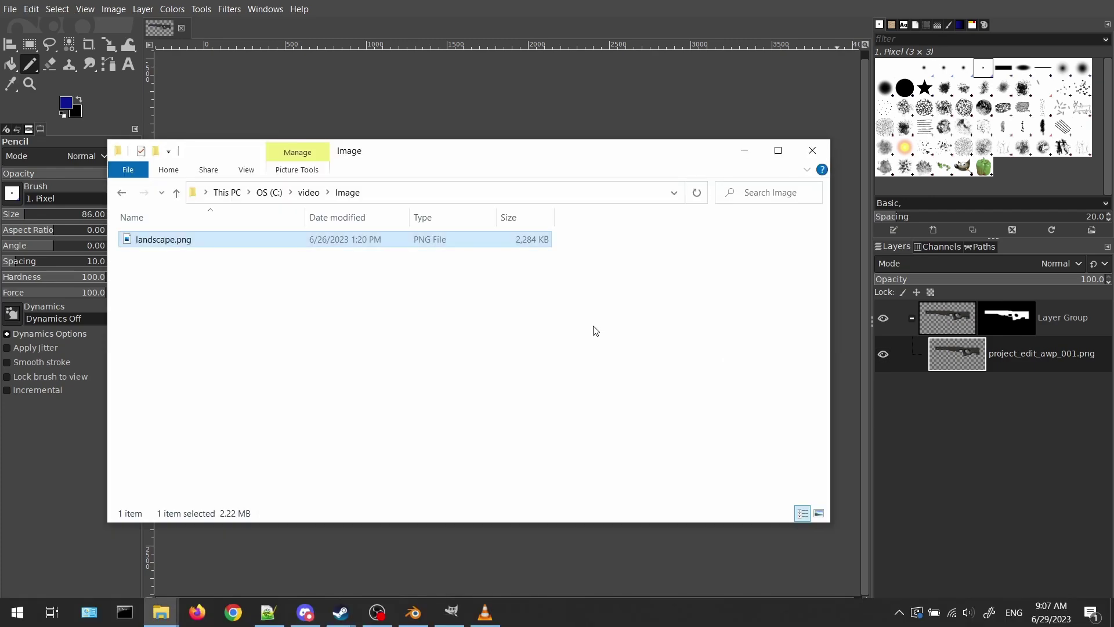
left_click_drag(203, 243, 903, 464)
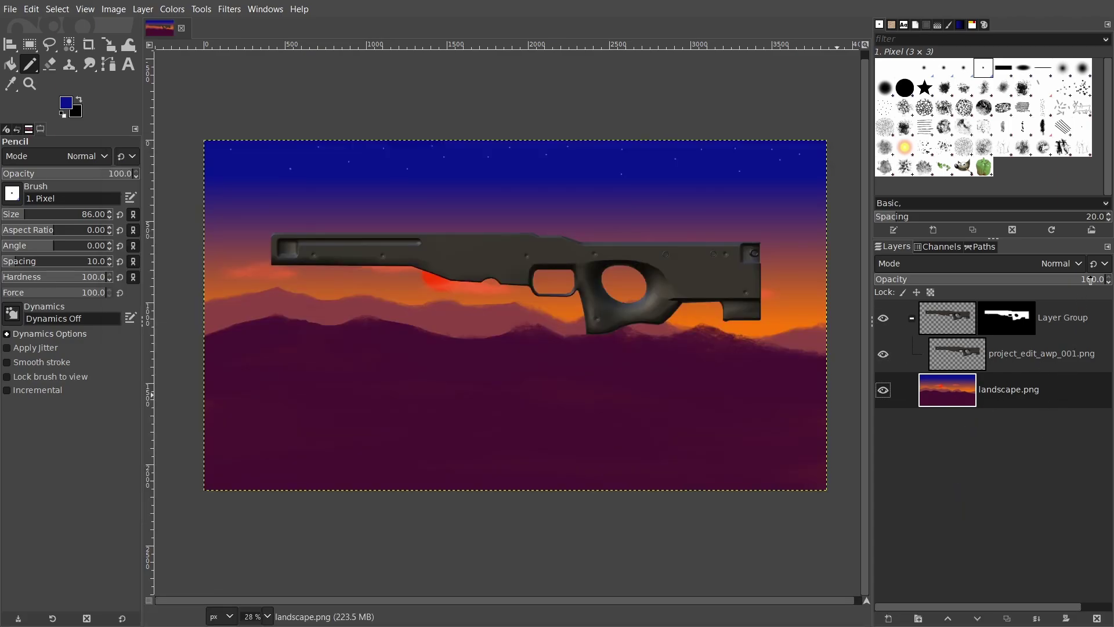
left_click(1051, 282)
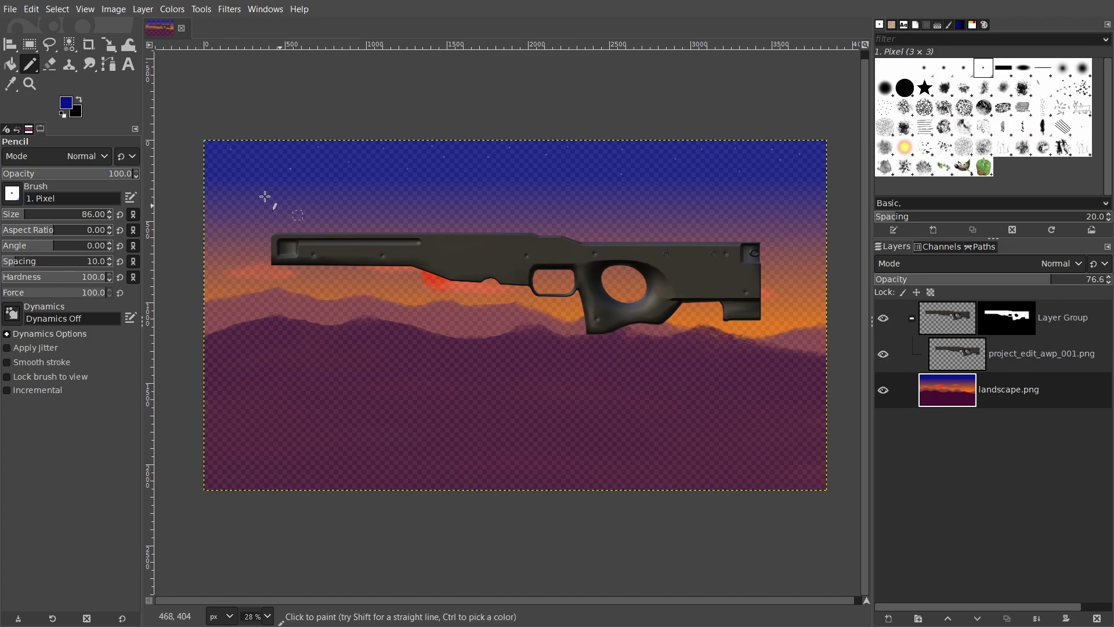
- Scale the landscape layer to a wide strip of about 3061 × 928 px over the rifle body
left_click(108, 45)
left_click(451, 380)
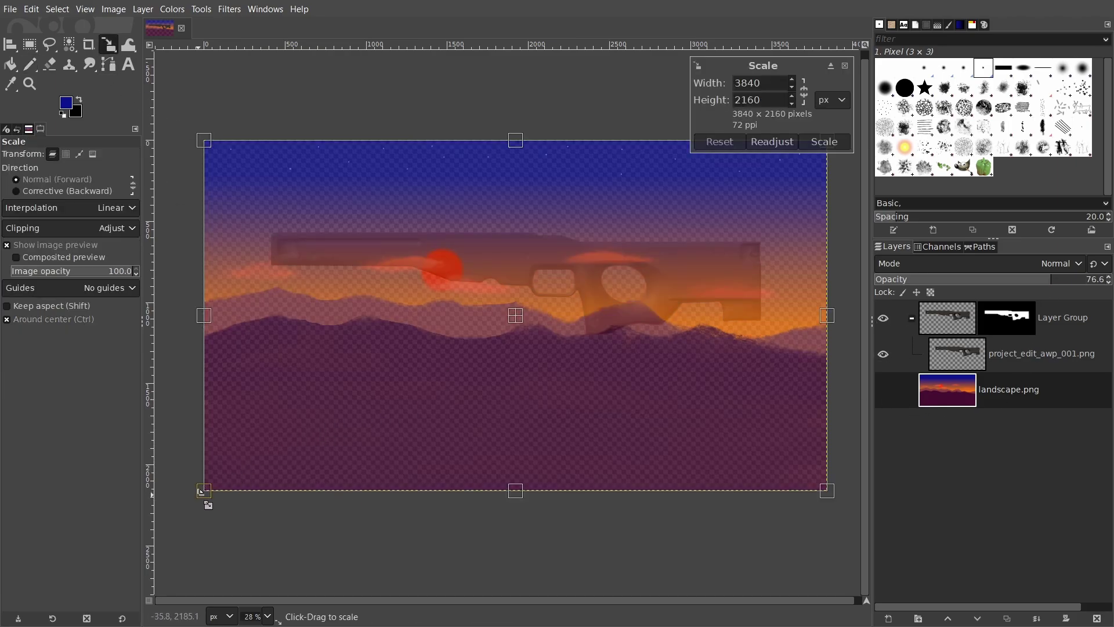
left_click_drag(207, 498, 312, 391, "ctrl+shift")
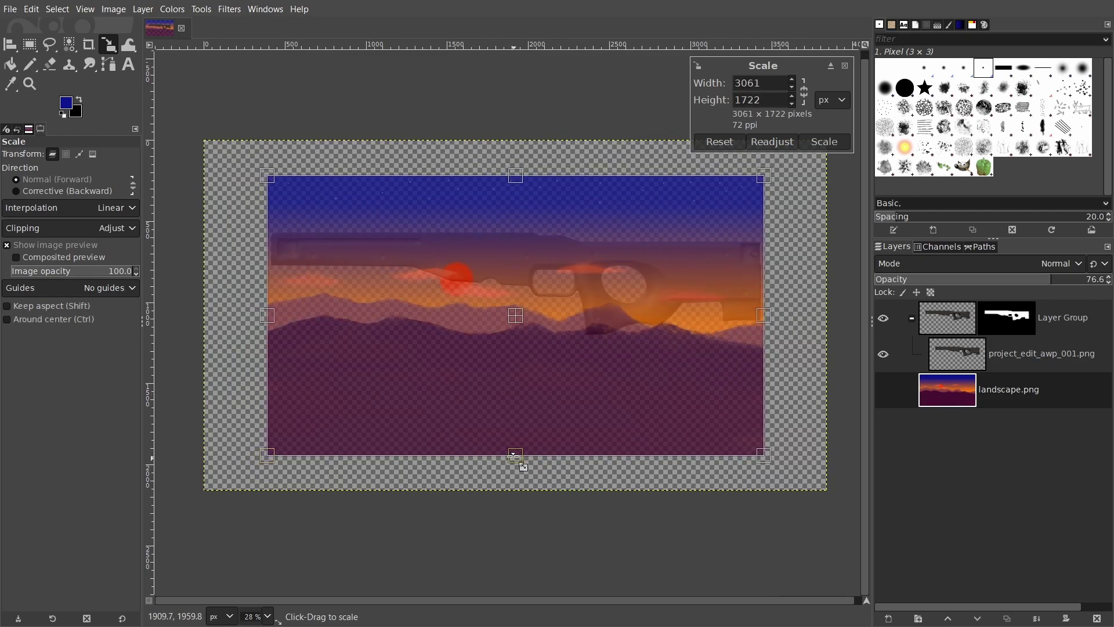
left_click_drag(515, 456, 522, 360)
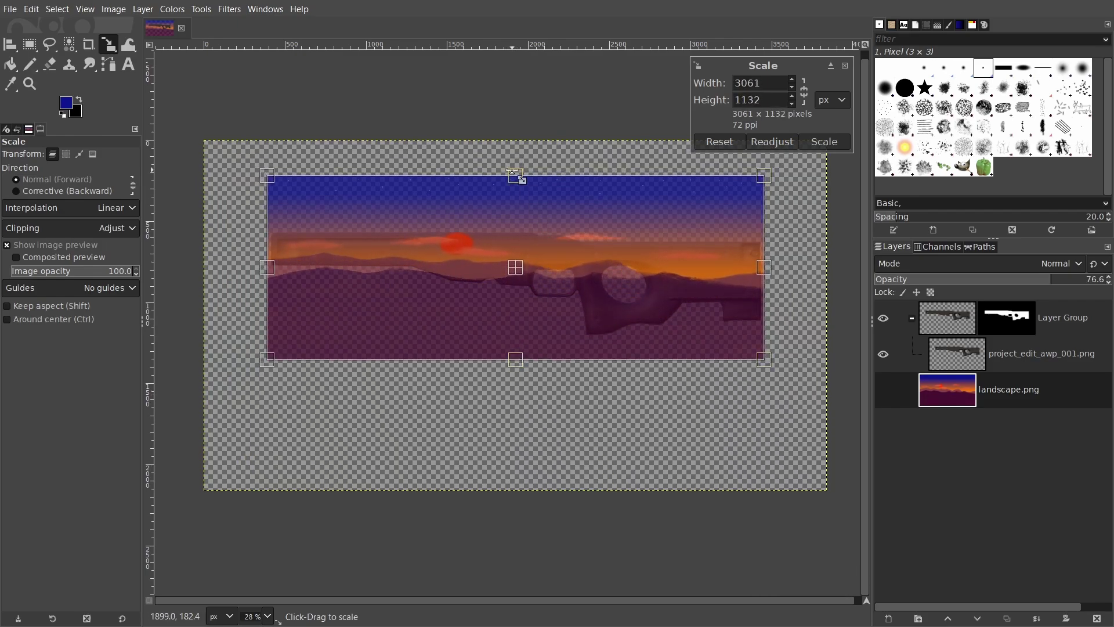
left_click_drag(523, 177, 523, 191)
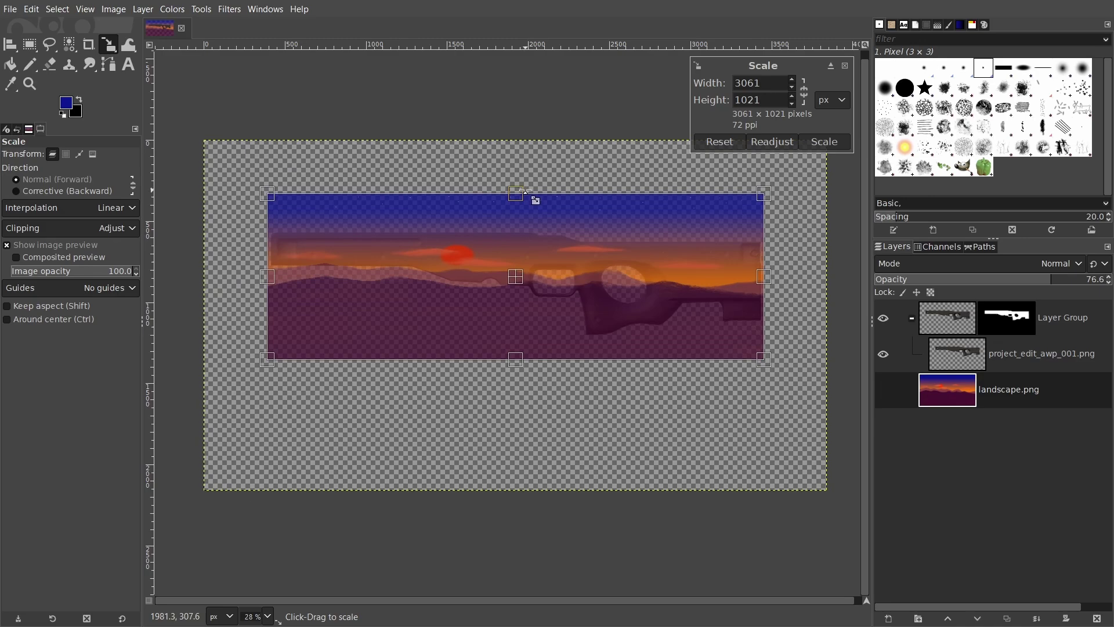
left_click_drag(521, 365, 521, 352)
left_click_drag(512, 196, 517, 203)
left_click_drag(518, 197, 521, 201)
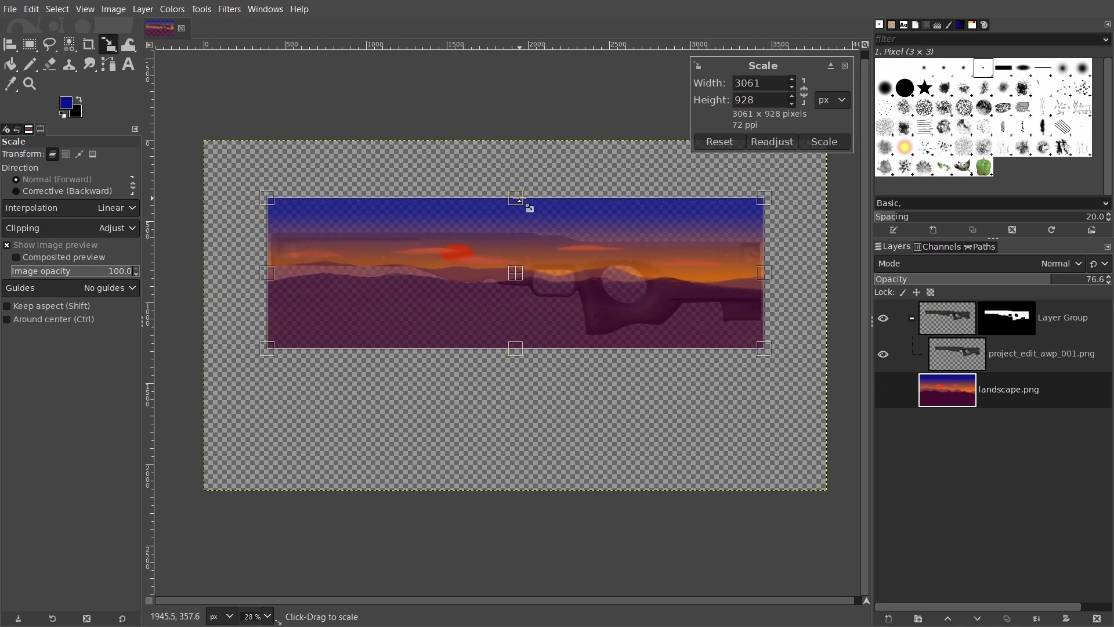
left_click(812, 145)
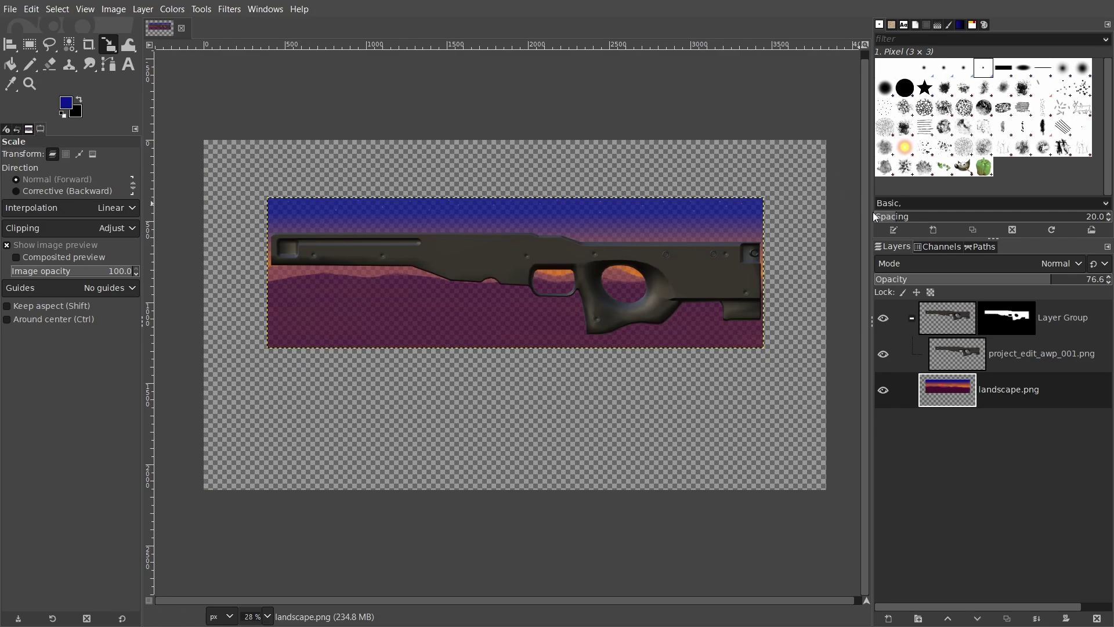
- Restore landscape.png to 100 opacity, move it into Layer Group, and disable the group's layer mask
left_click_drag(1058, 281, 1103, 281)
left_click_drag(1008, 389, 995, 352)
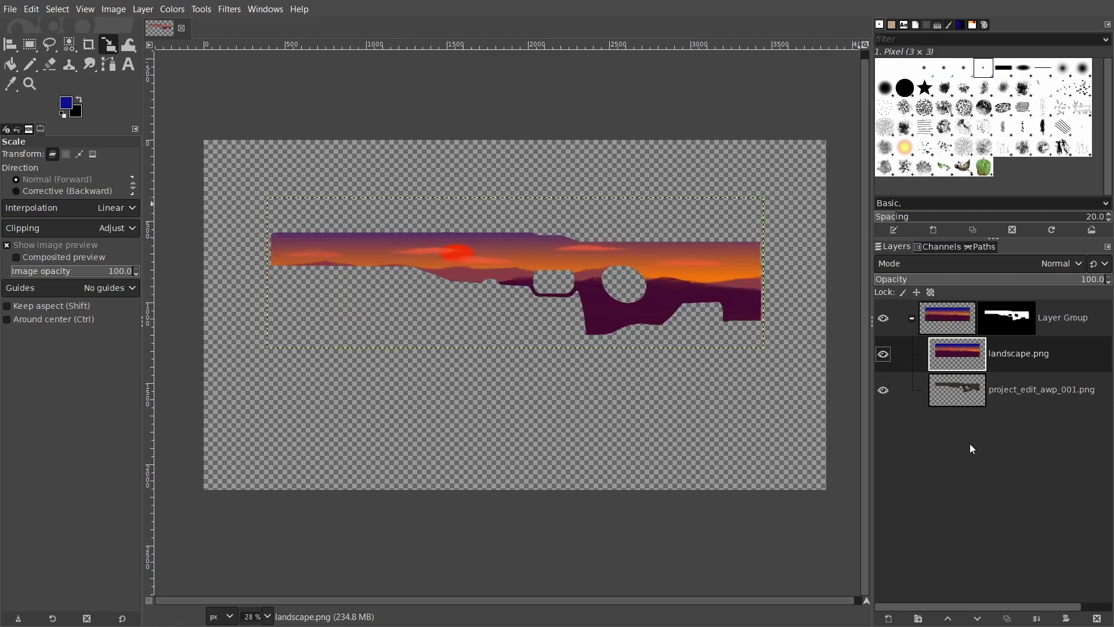
left_click(1023, 316)
right_click(1023, 316)
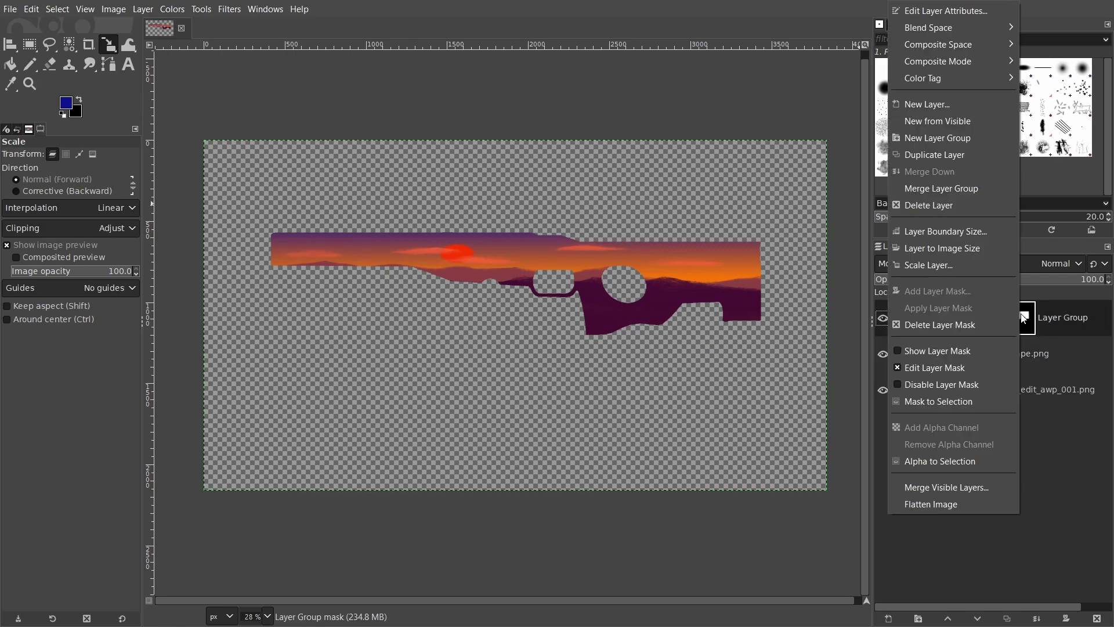
left_click(974, 384)
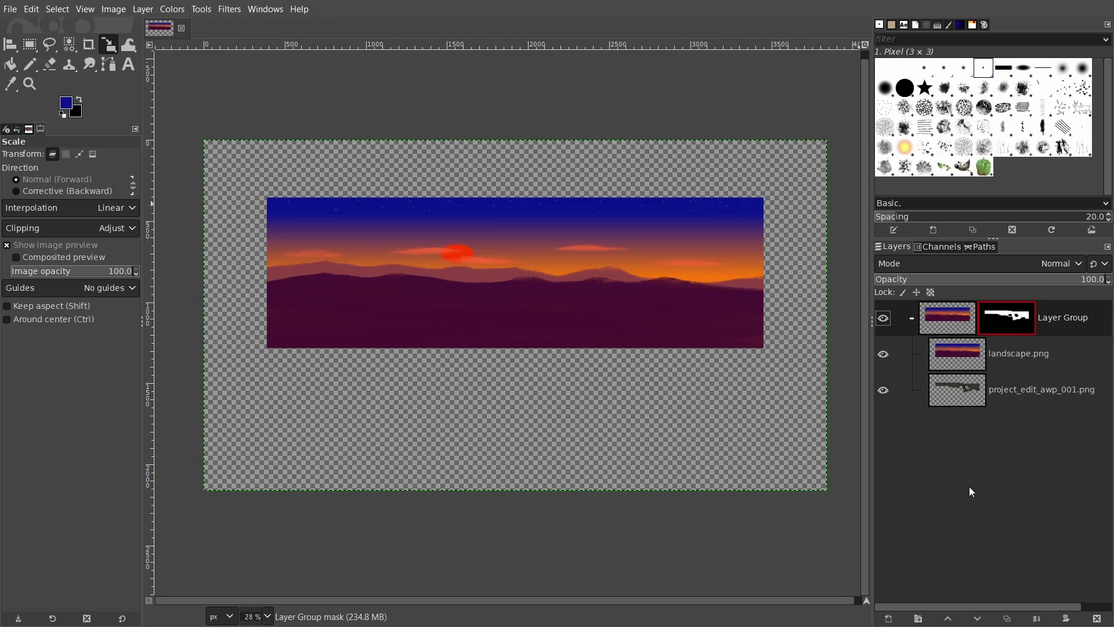
- Export the GIMP image over project_edit_awp_001.png, confirming Replace
key("ctrl+shift+e")
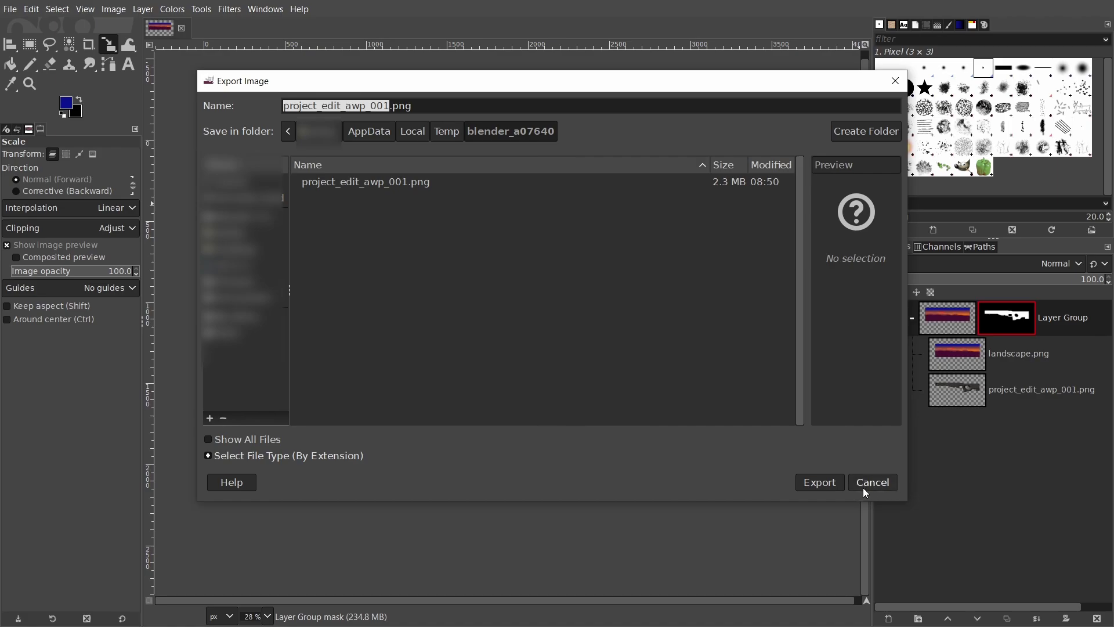
left_click(829, 485)
left_click(663, 351)
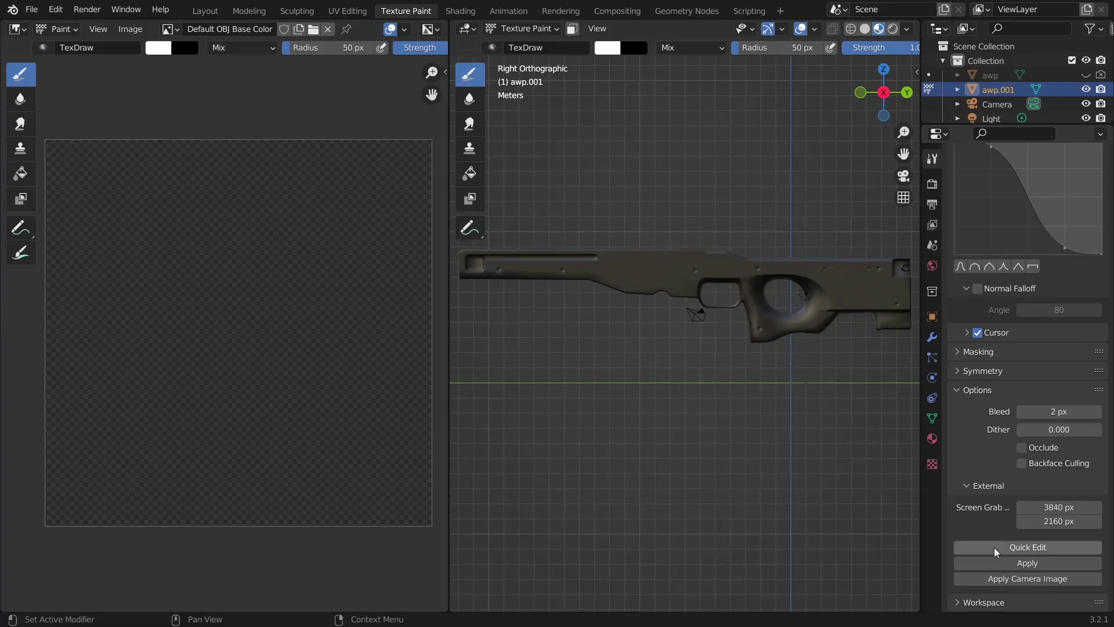
- Apply the external edit to the rifle stock and check the sunset texture in the Shading workspace
left_click(1002, 563)
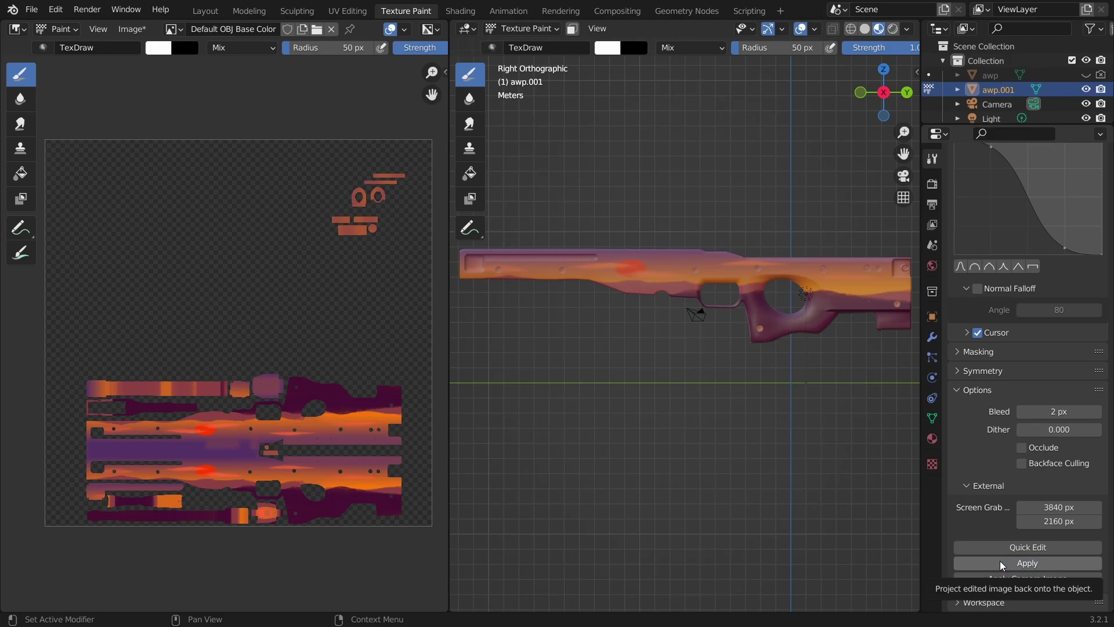
left_click(460, 11)
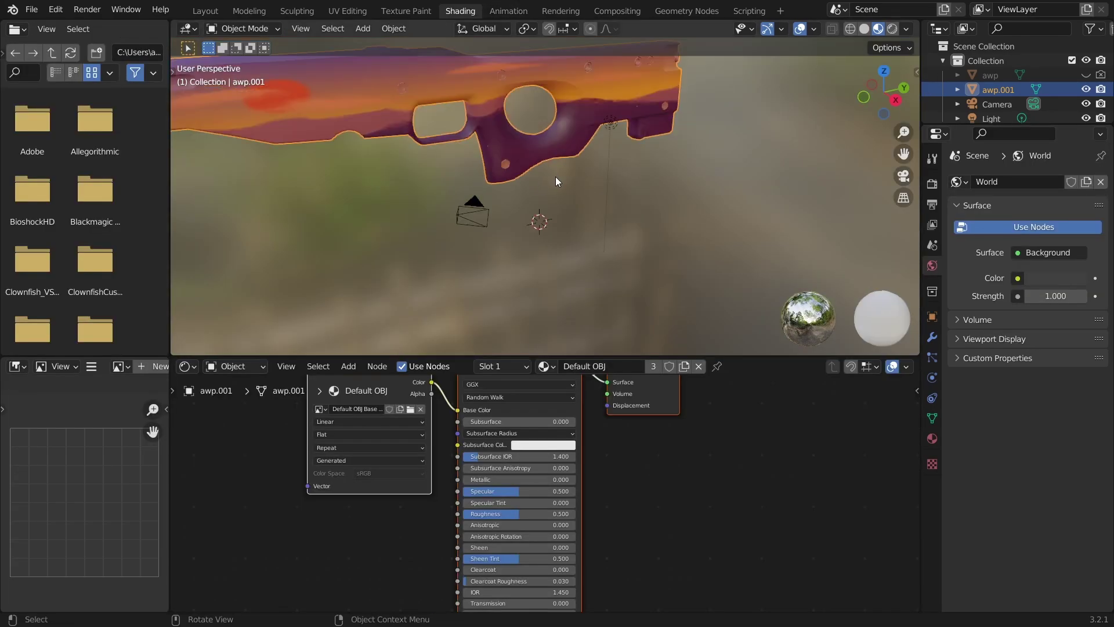
middle_click_drag(556, 171, 424, 135)
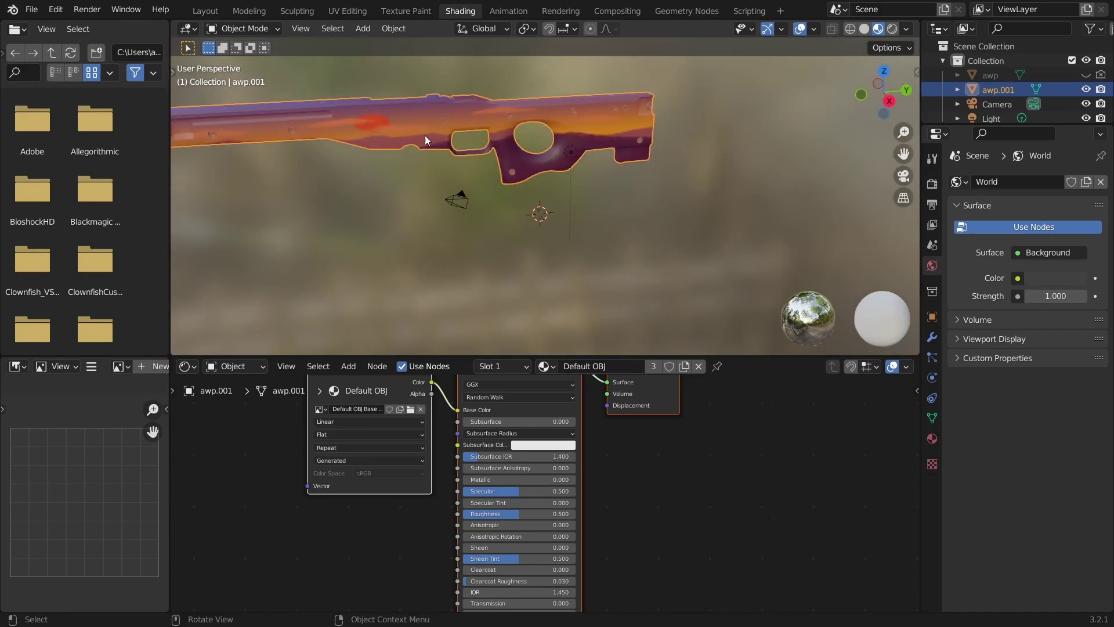
left_click(422, 11)
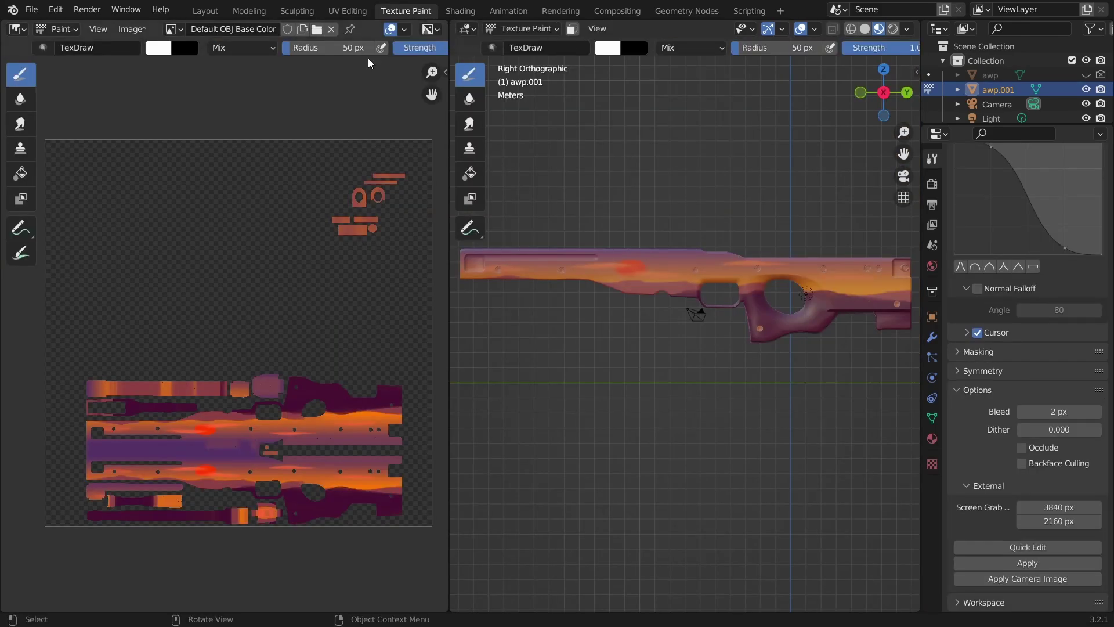
- Zoom the UV image onto the gap band and set the brush radius to 3 px
scroll(313, 458, "up", 1)
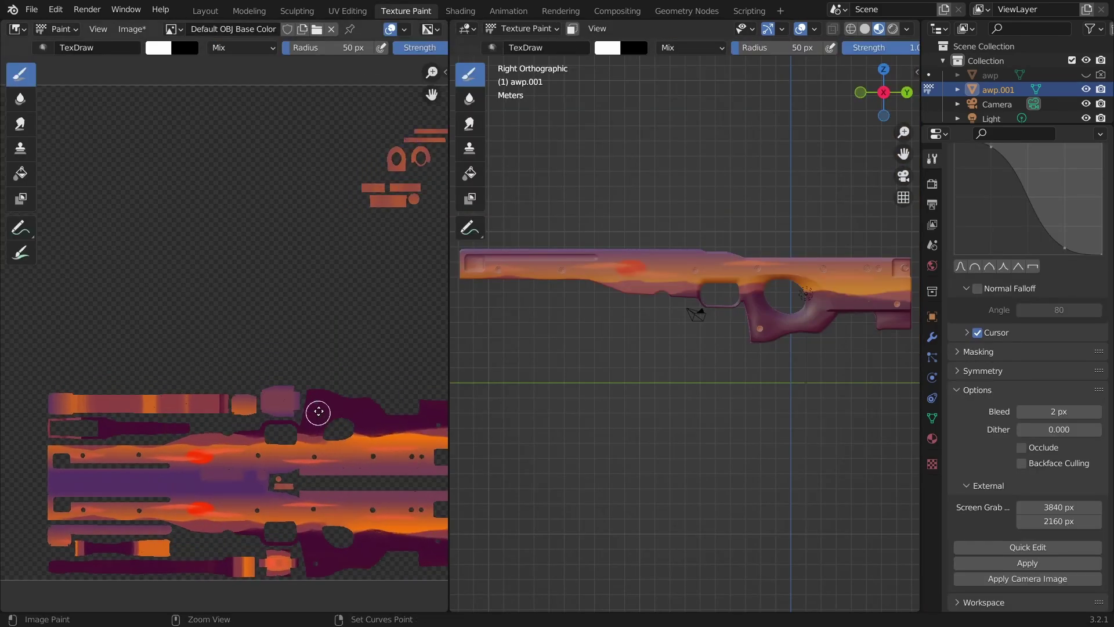
scroll(318, 412, "up", 4)
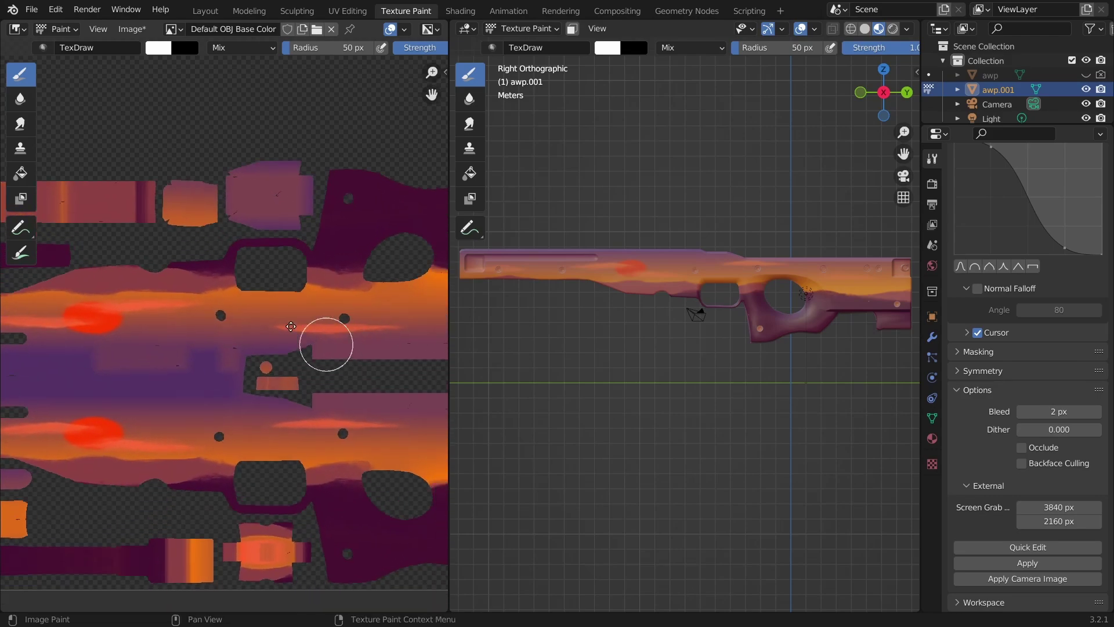
scroll(232, 278, "up", 5)
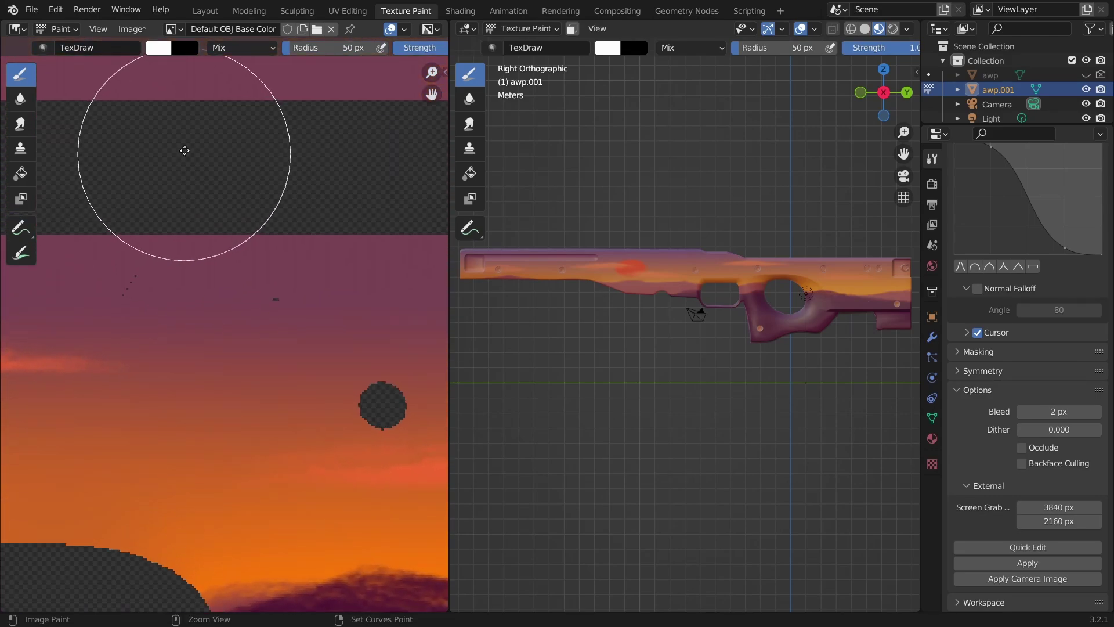
middle_click_drag(184, 150, 244, 308, "ctrl")
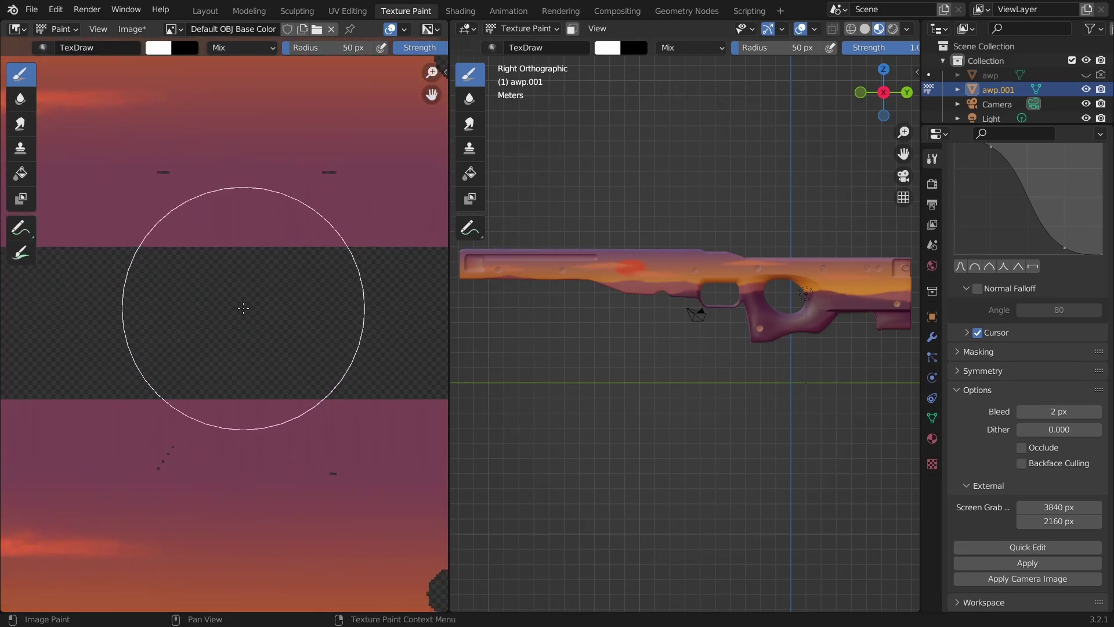
key("f")
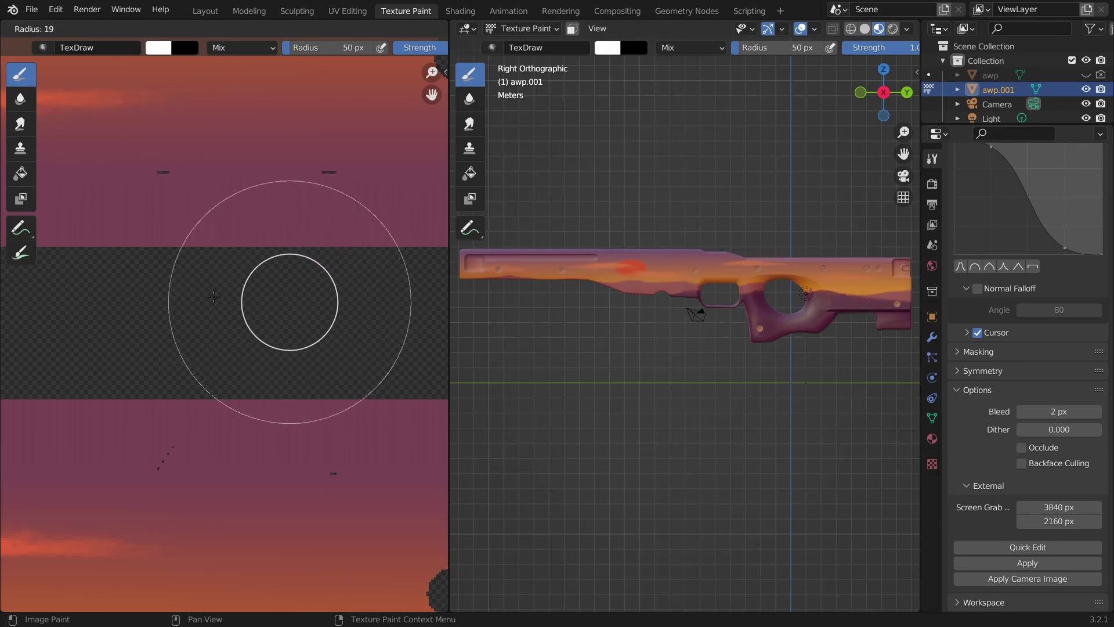
left_click(321, 296)
- Sample a pinkish-purple mauve from the texture as the brush colour
scroll(1014, 310, "up", 10)
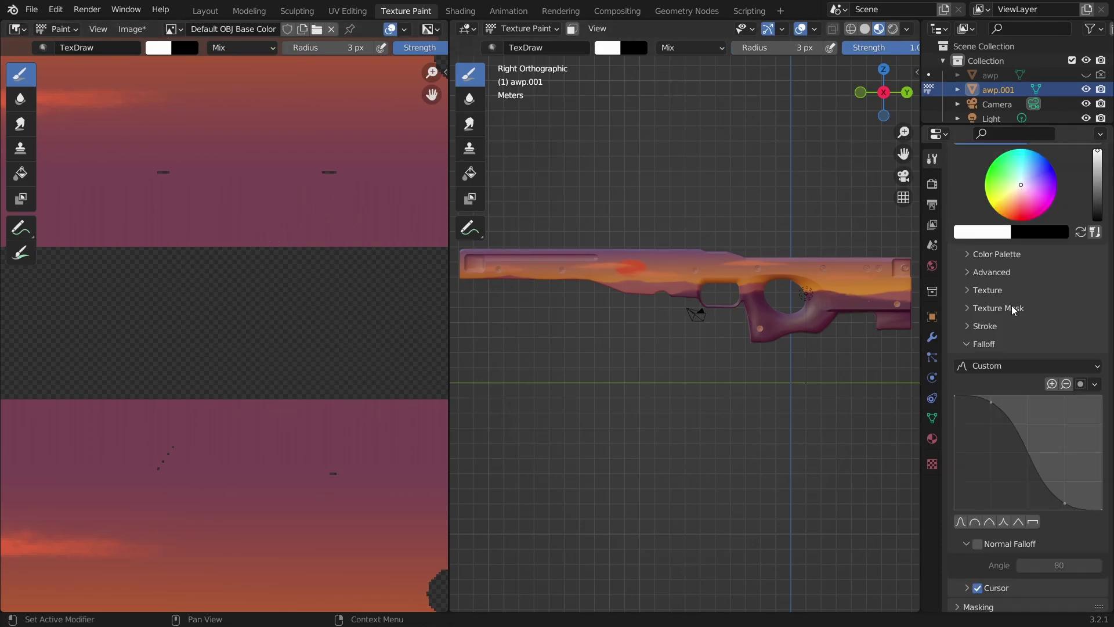
scroll(1013, 310, "up", 8)
left_click(982, 418)
key("s")
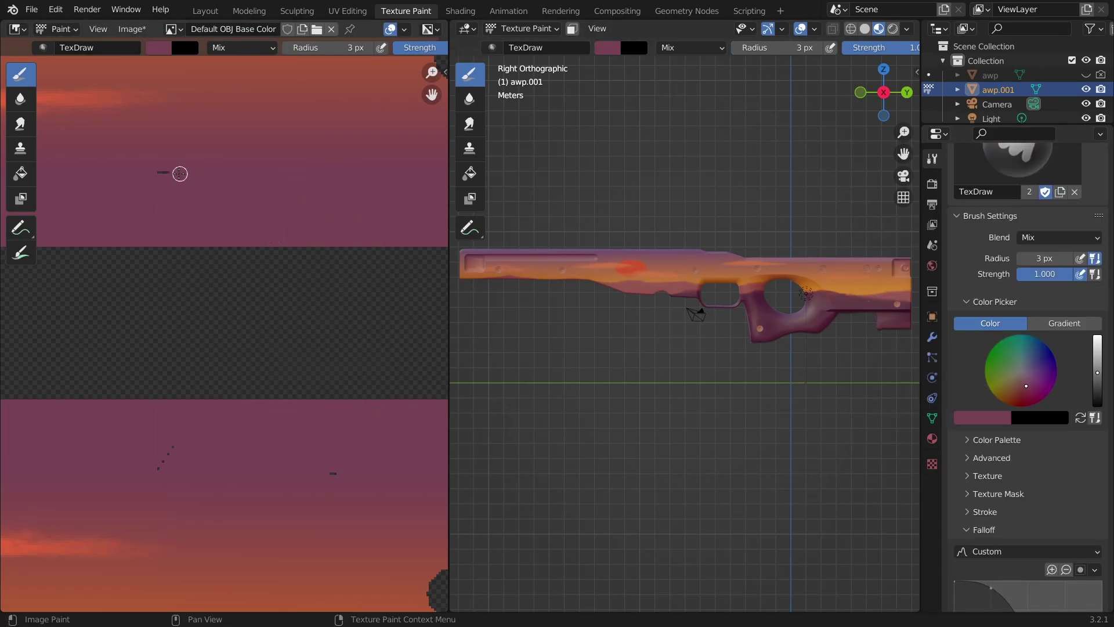
key("s")
middle_click_drag(247, 451, 298, 462, "ctrl")
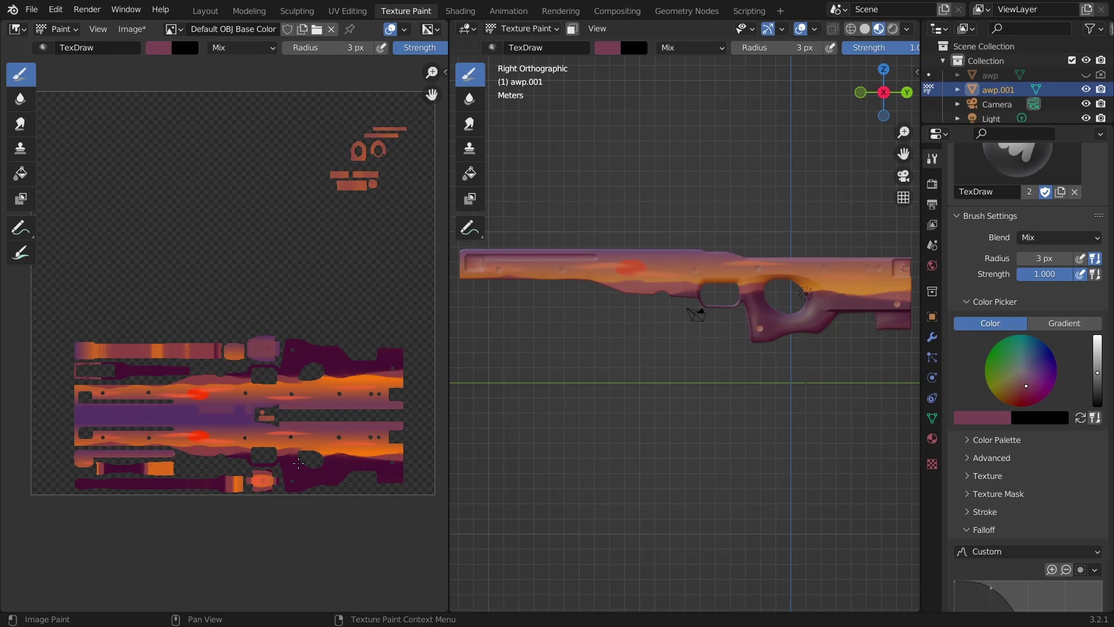
middle_click_drag(257, 450, 285, 392, "ctrl")
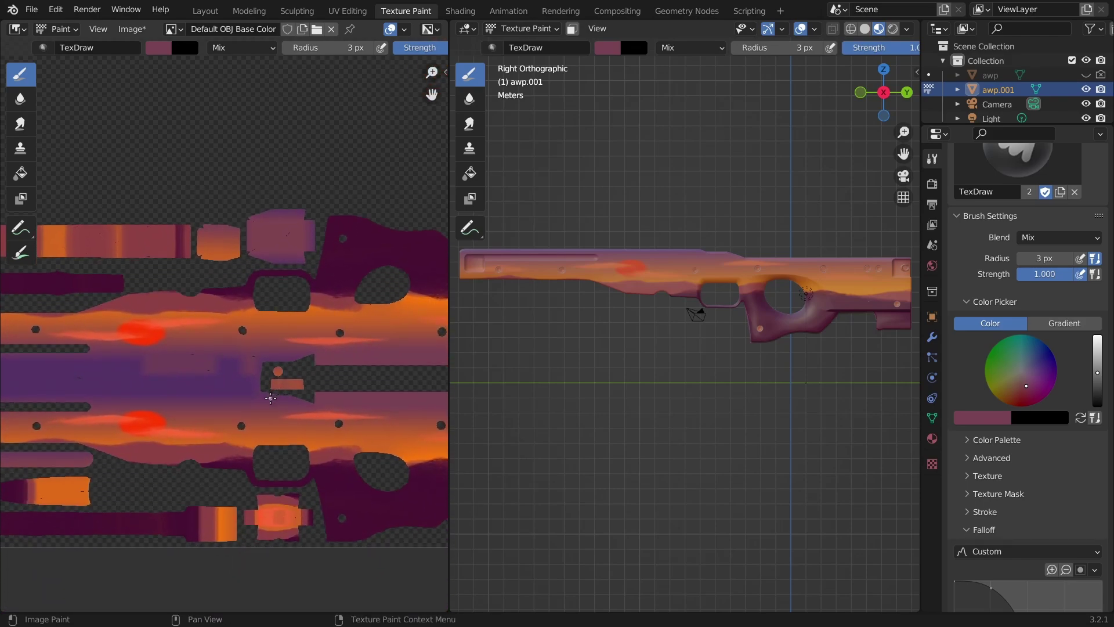
- Unhide the awp object and frame the whole rifle, with its barrel and scope, in the viewport
left_click(1087, 75)
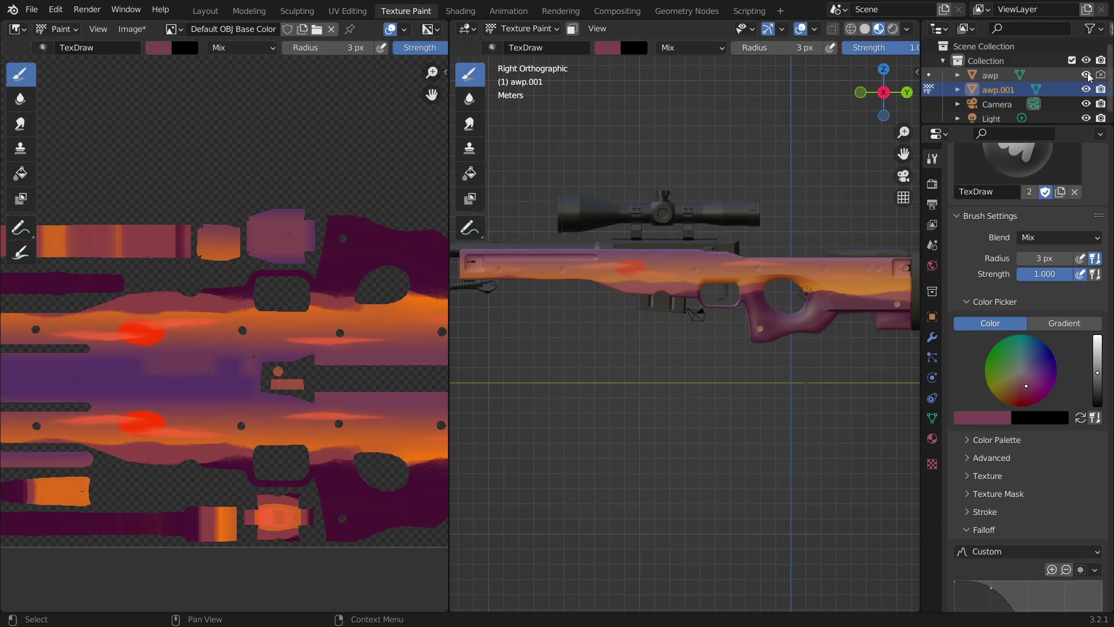
scroll(726, 232, "down", 2)
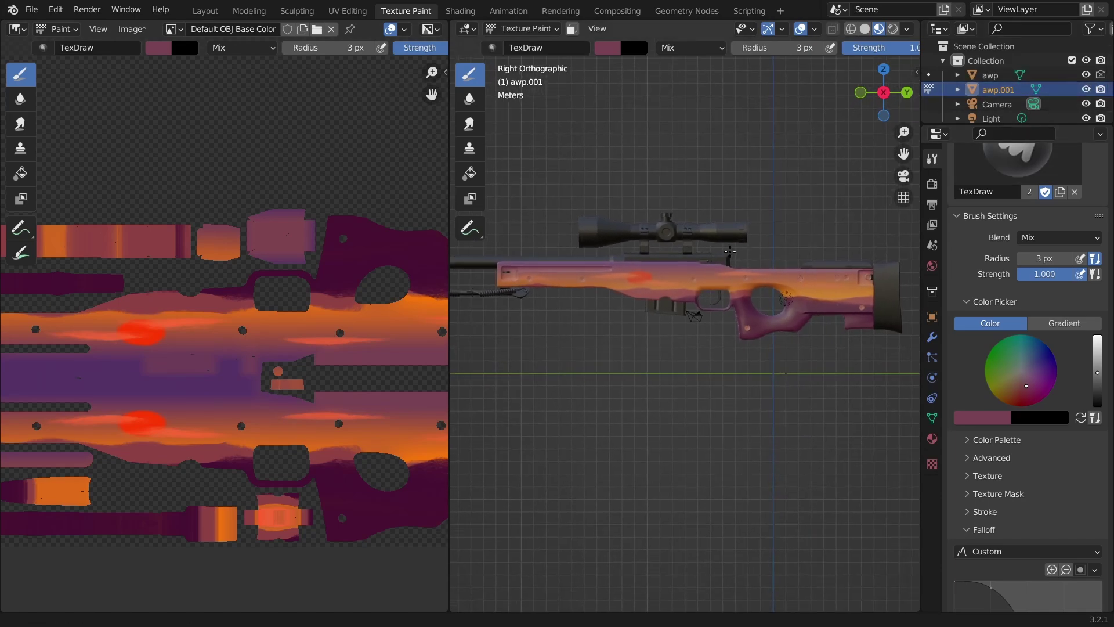
middle_click_drag(735, 255, 759, 272, "shift")
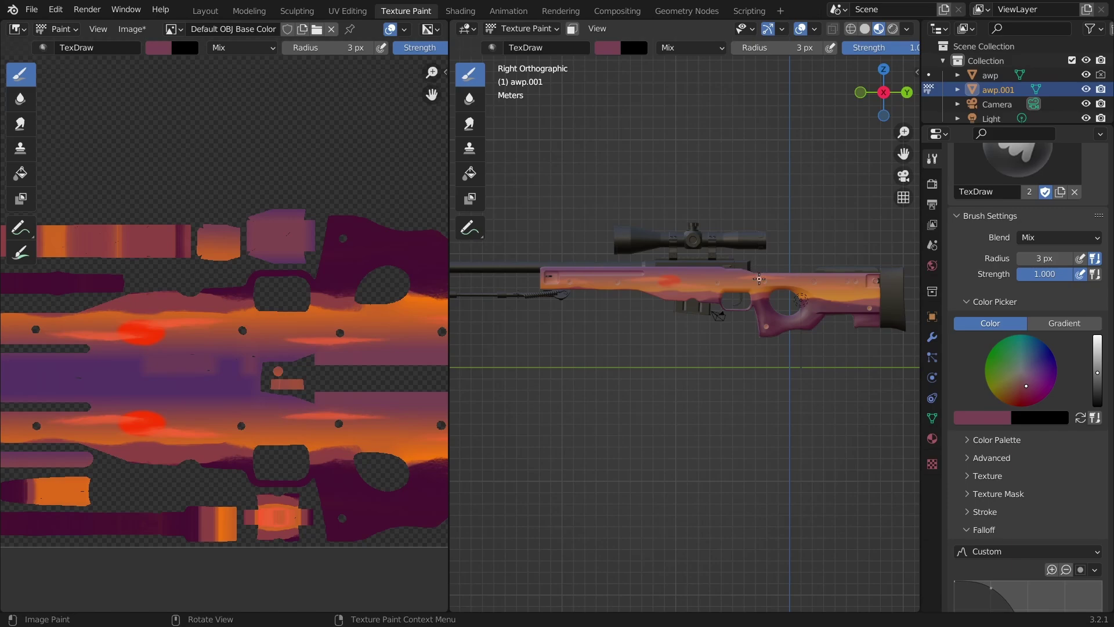